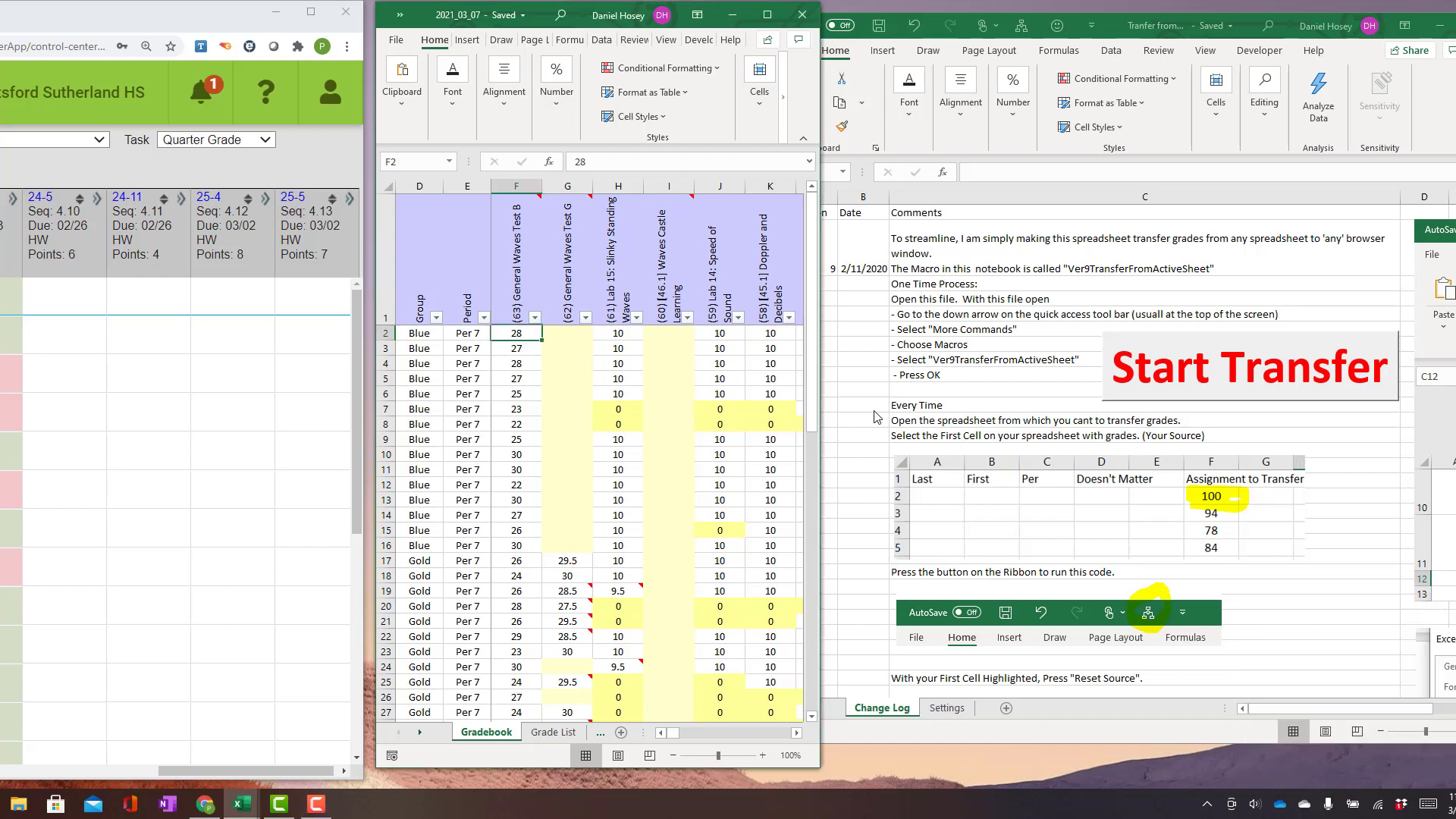
Step: Switch between the instructions workbook, the 2021_03_07 gradebook and the first 24-11 score, then return to Excel
left_click(874, 317)
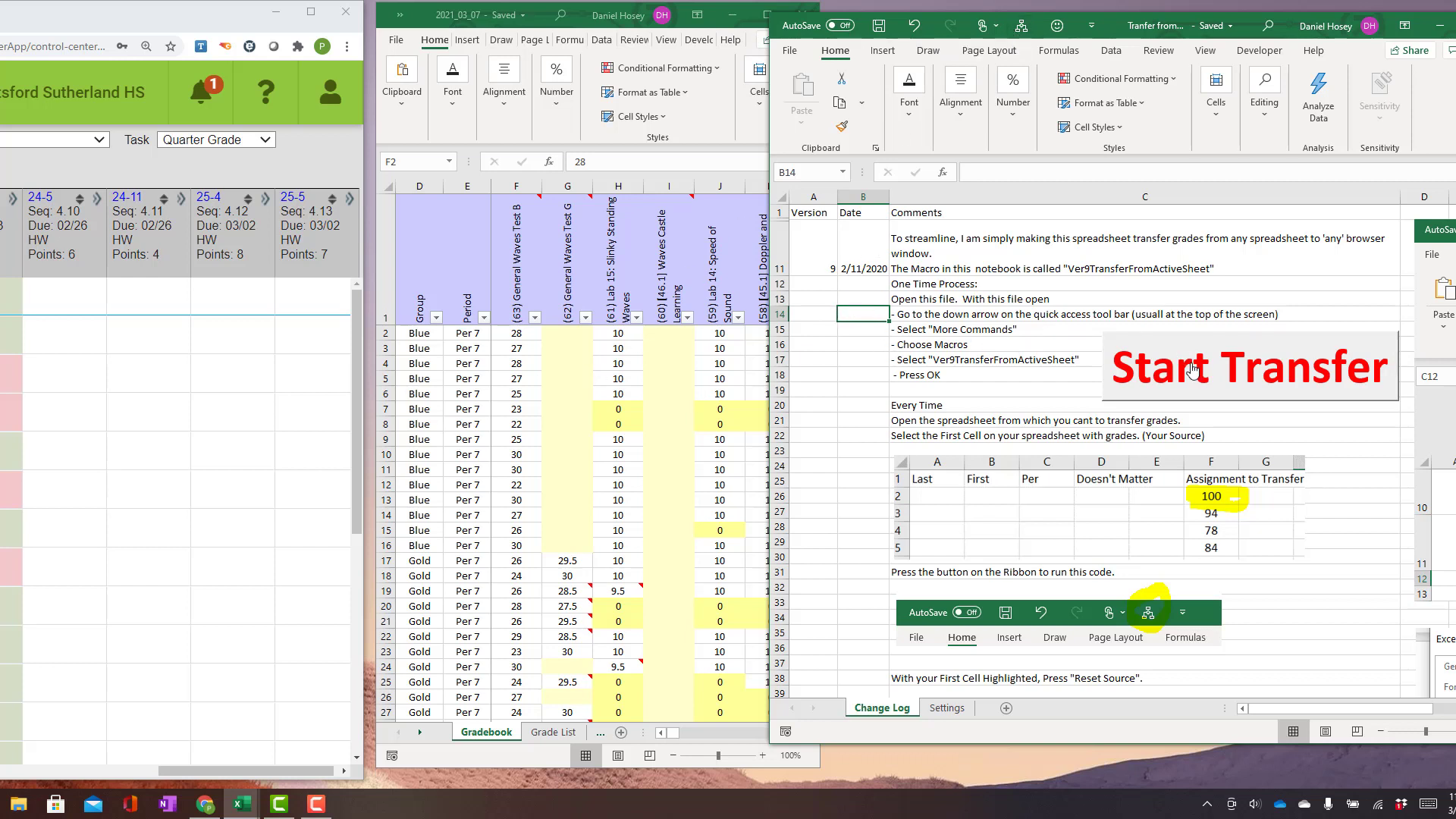
left_click(670, 404)
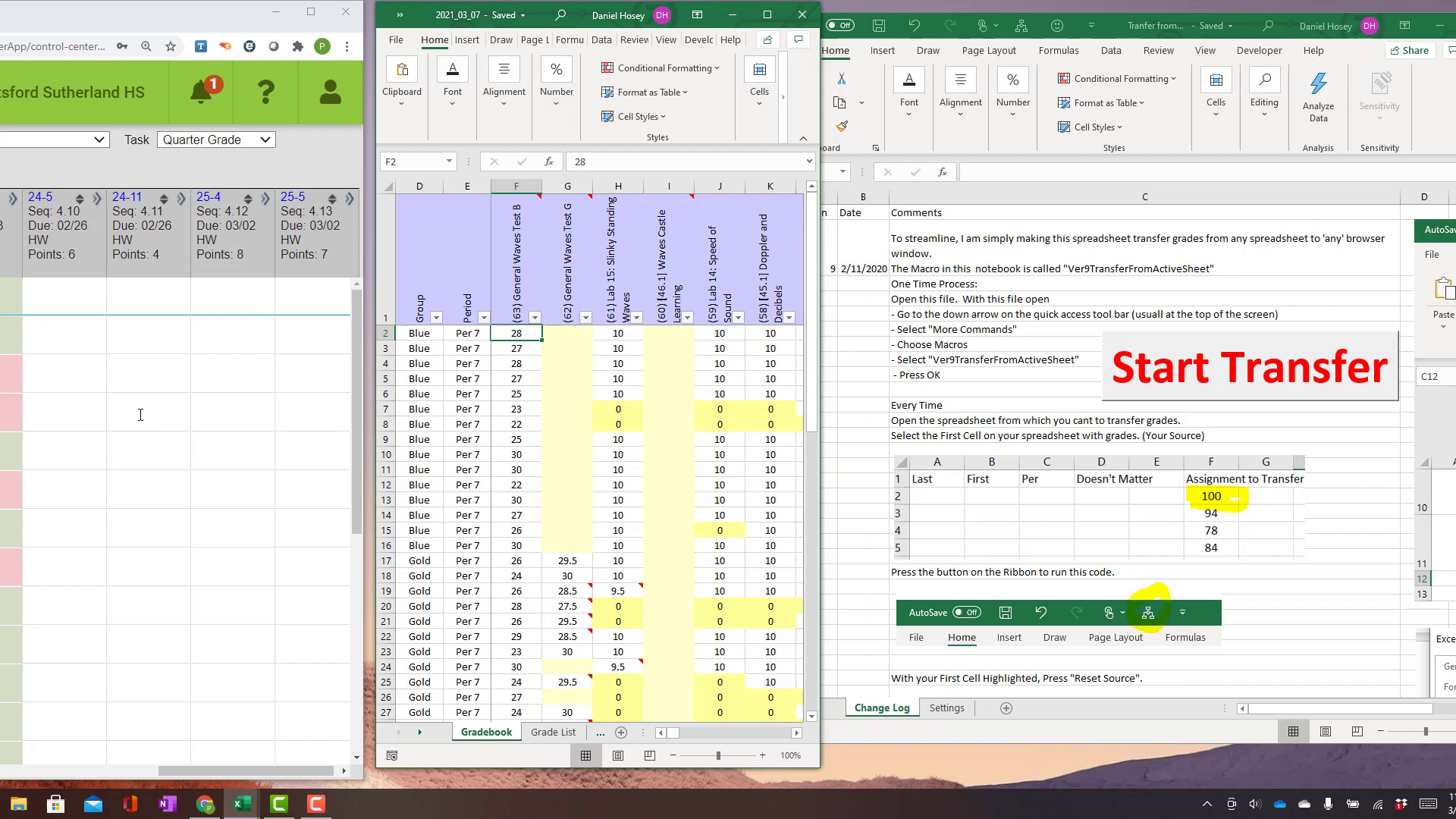
left_click(157, 307)
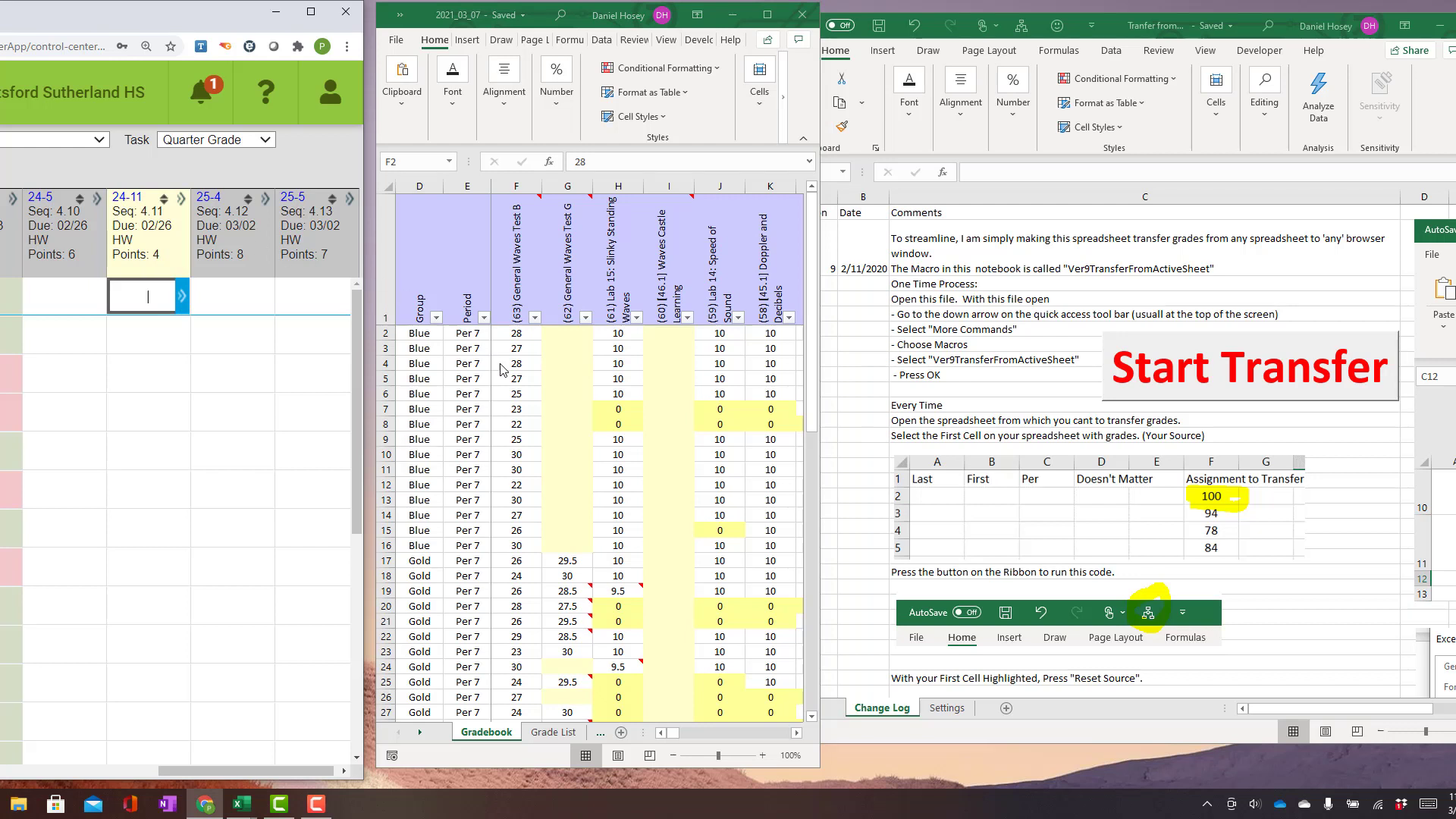
key("alt+Tab")
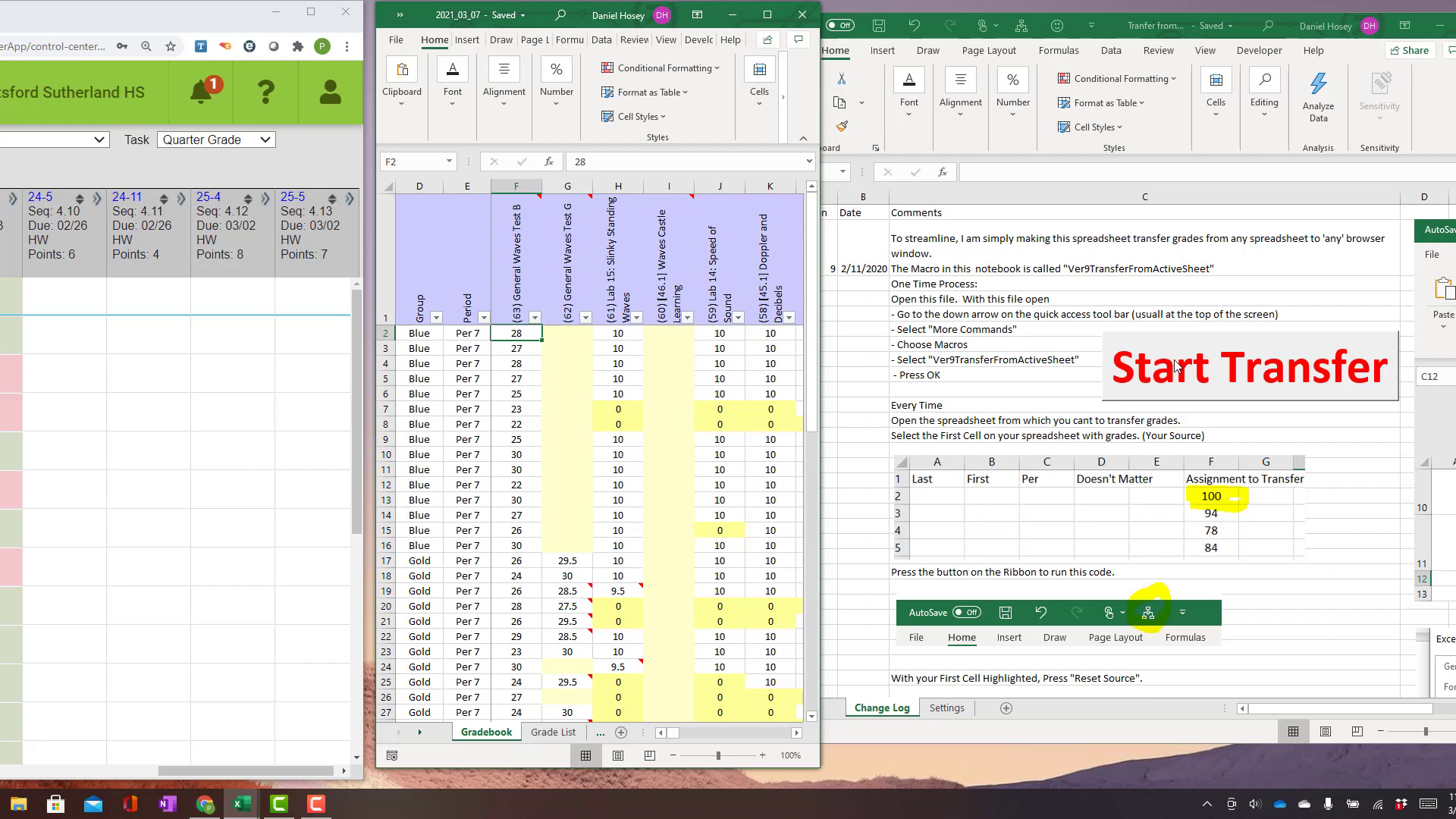
Step: Launch the Grade Transfer Helper and set Gradebook cell F2 as its source
left_click(1207, 377)
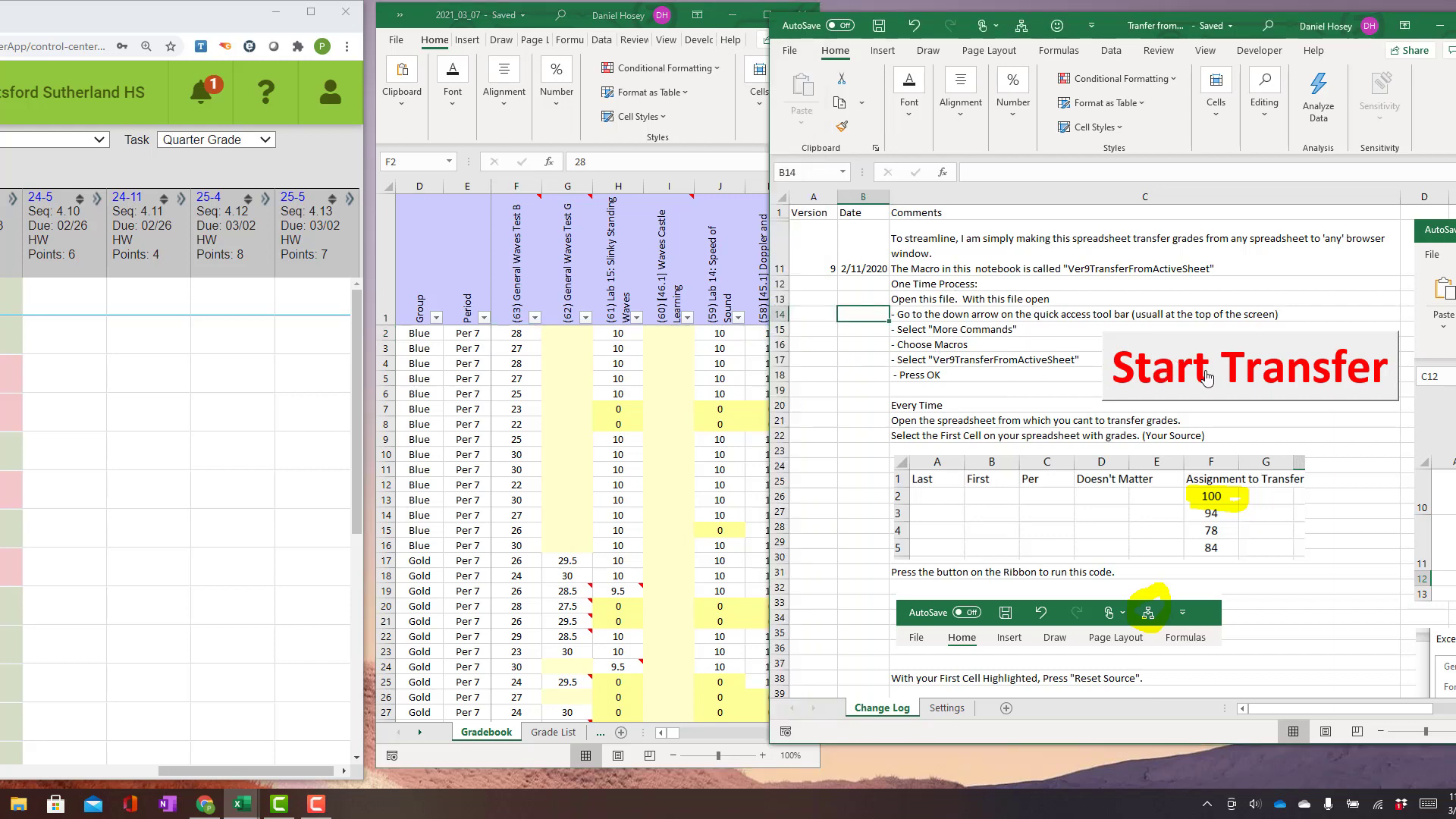
left_click(1207, 377)
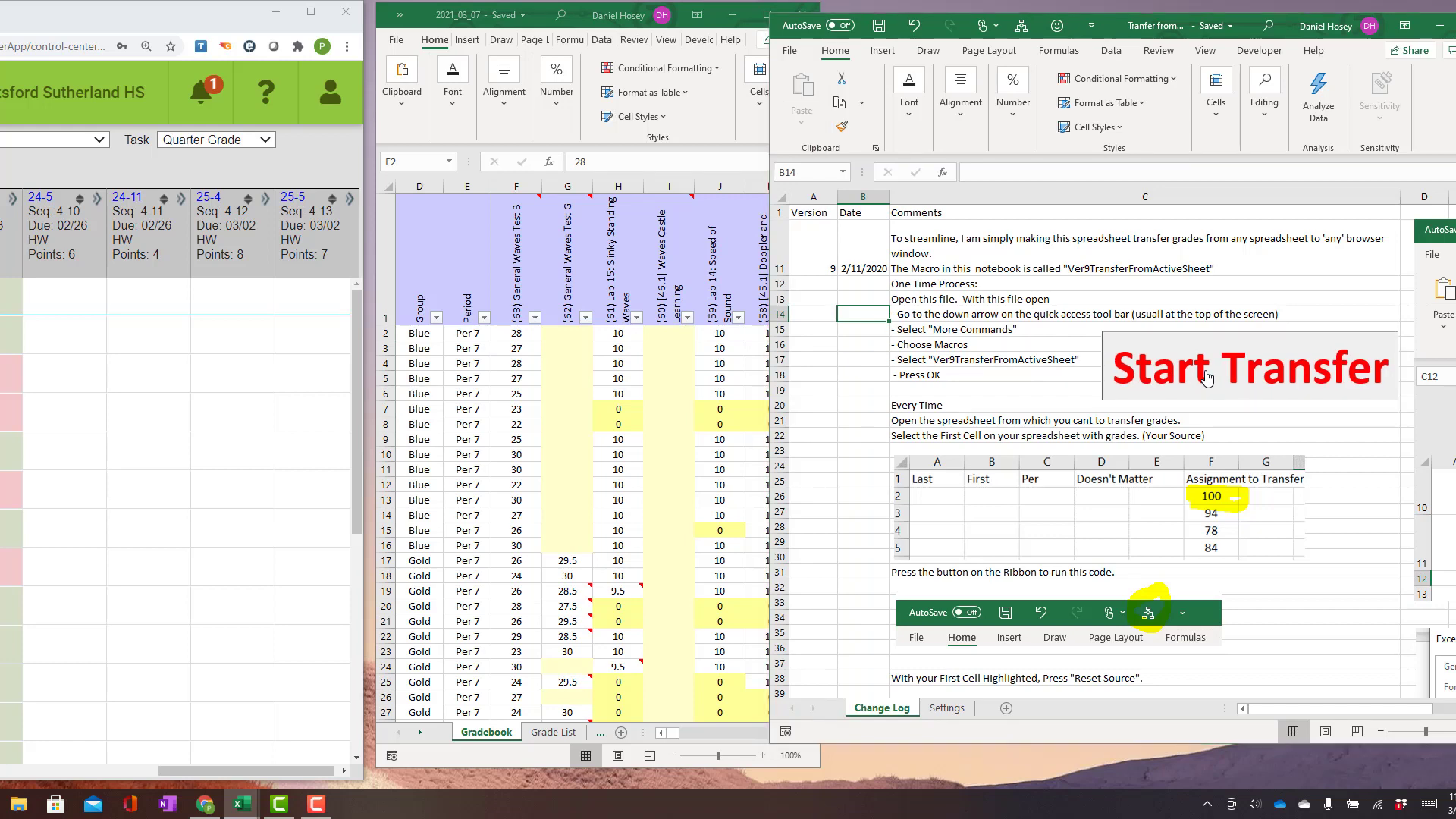
left_click_drag(1070, 142, 935, 138)
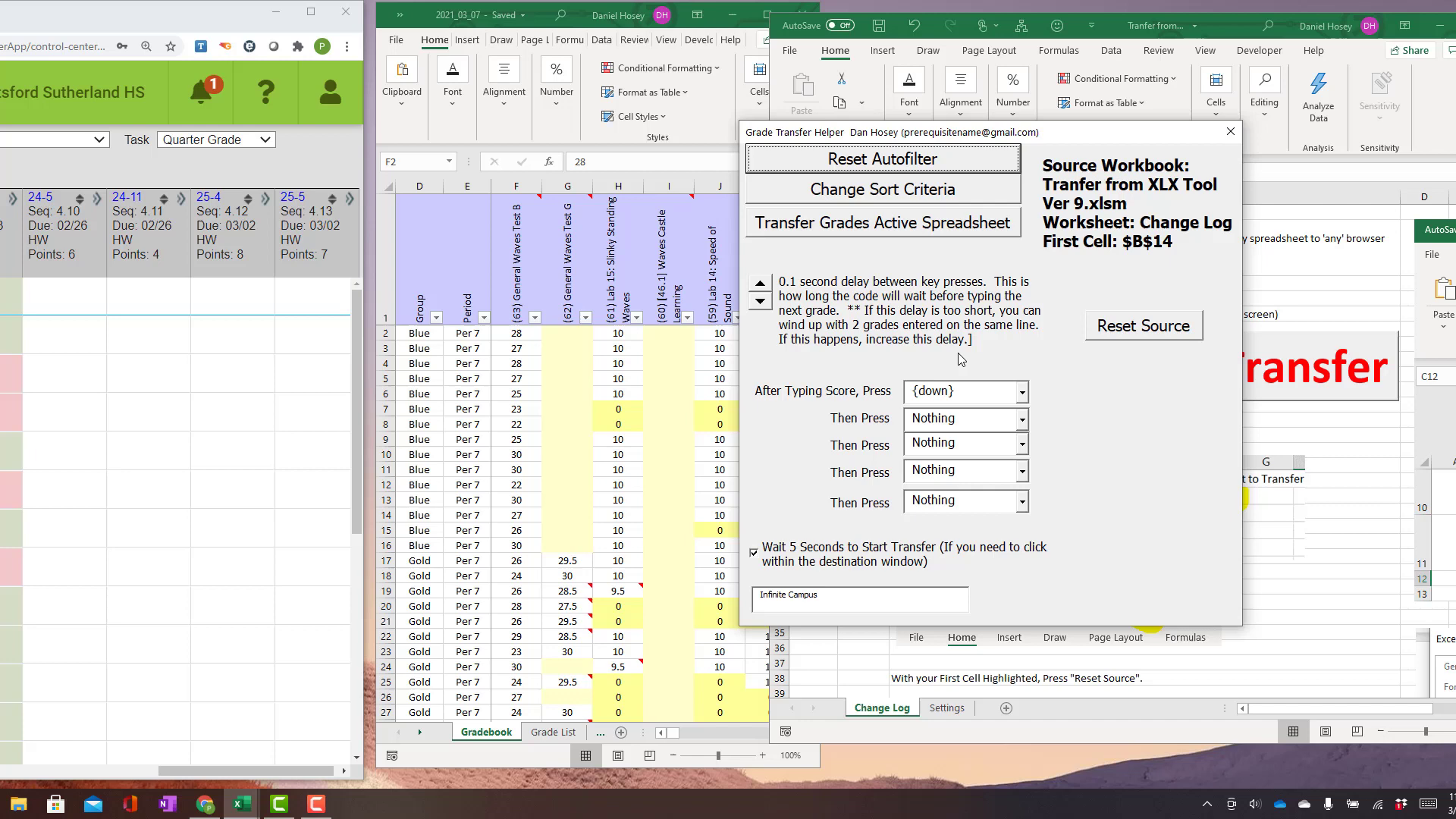
left_click_drag(1078, 141, 1102, 108)
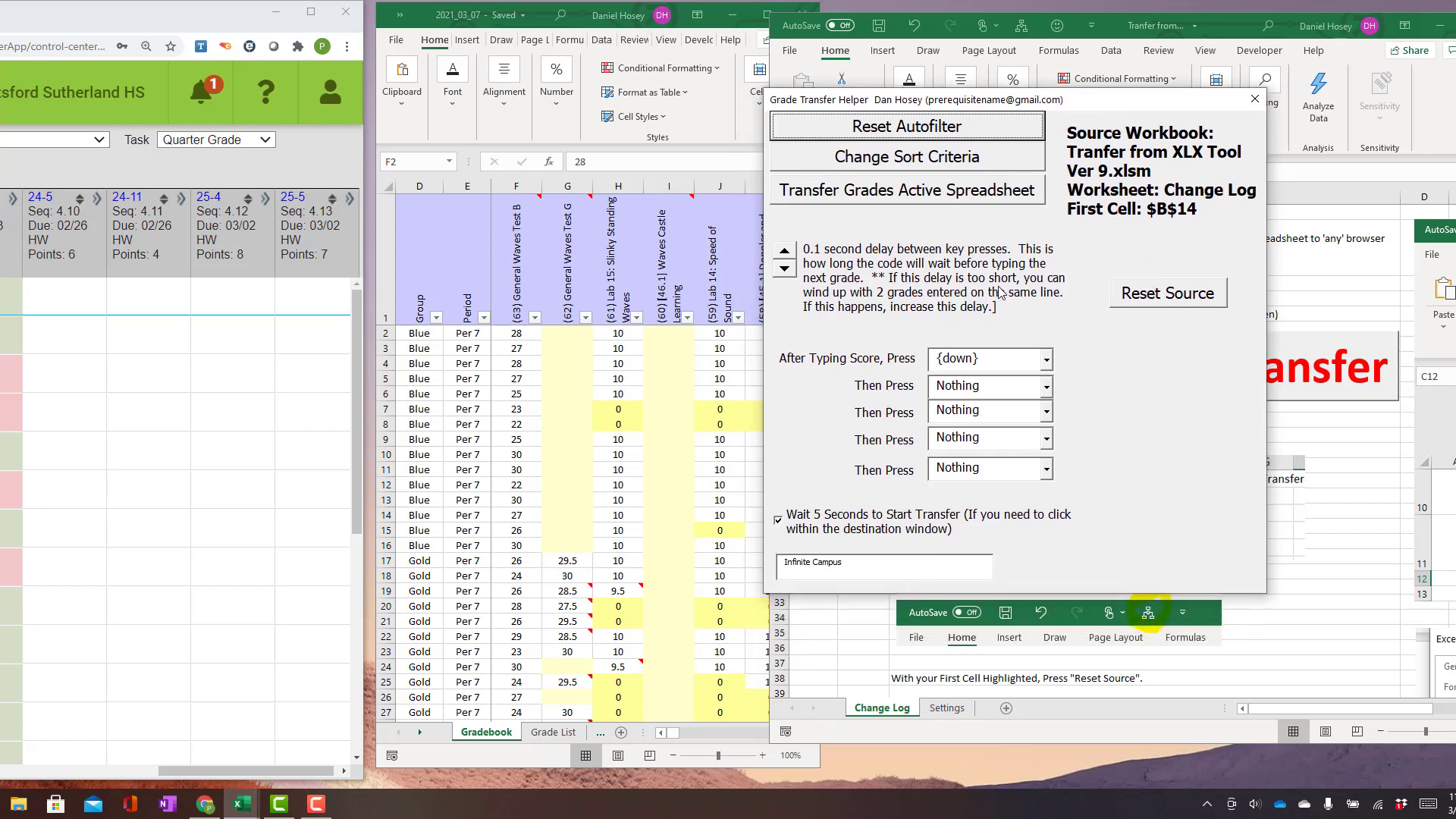
left_click(522, 357)
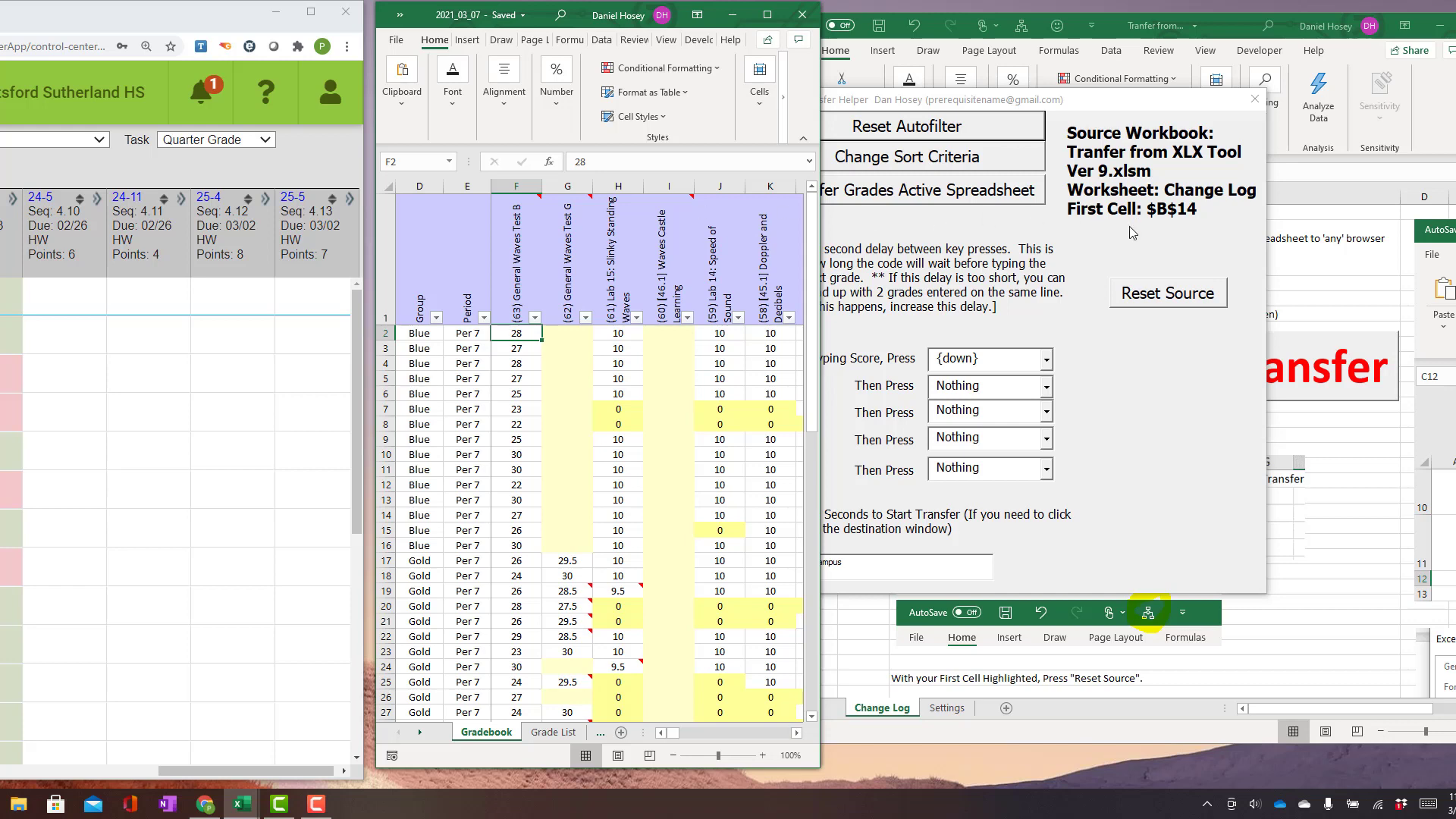
left_click(1173, 299)
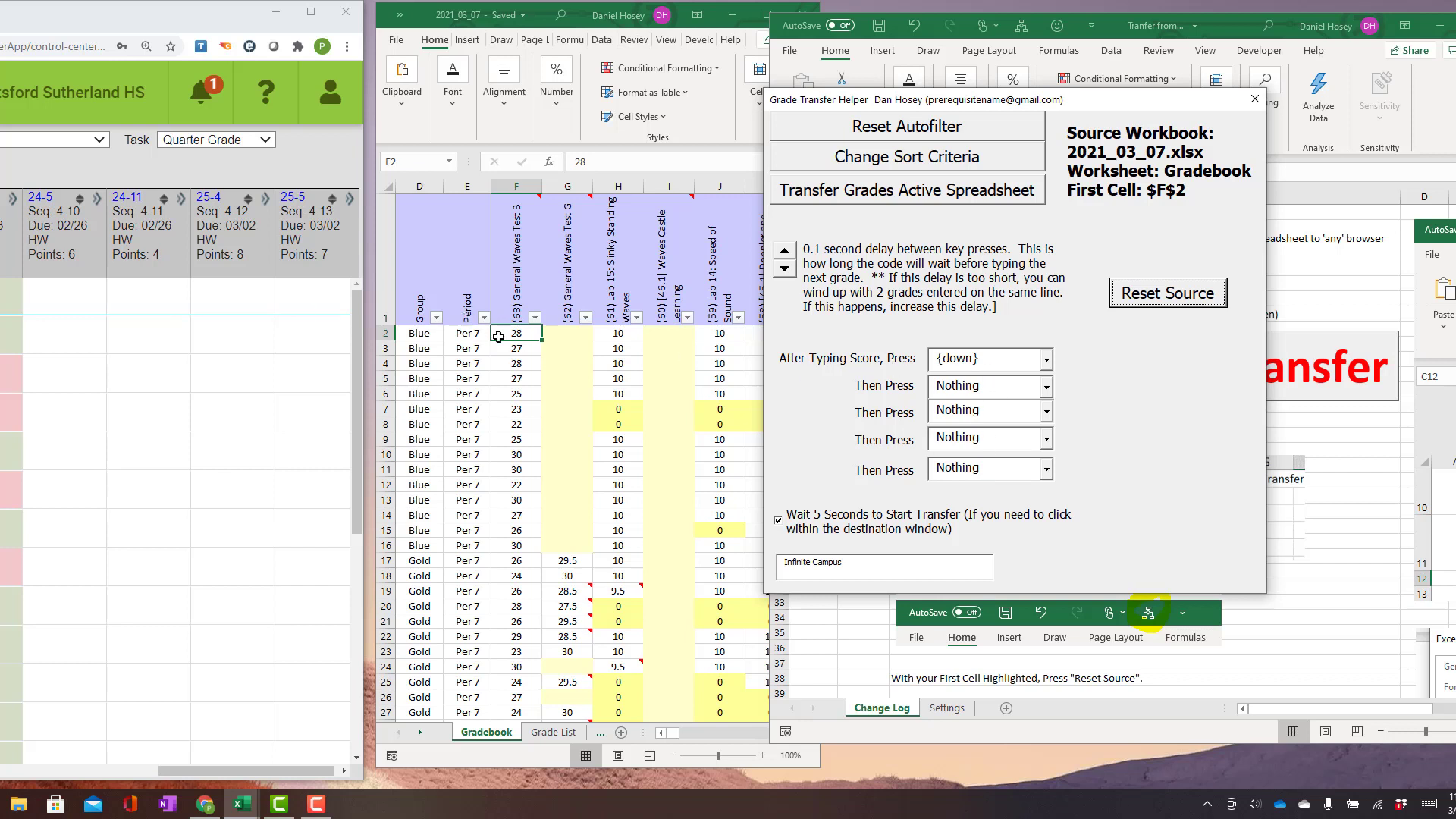
left_click(151, 297)
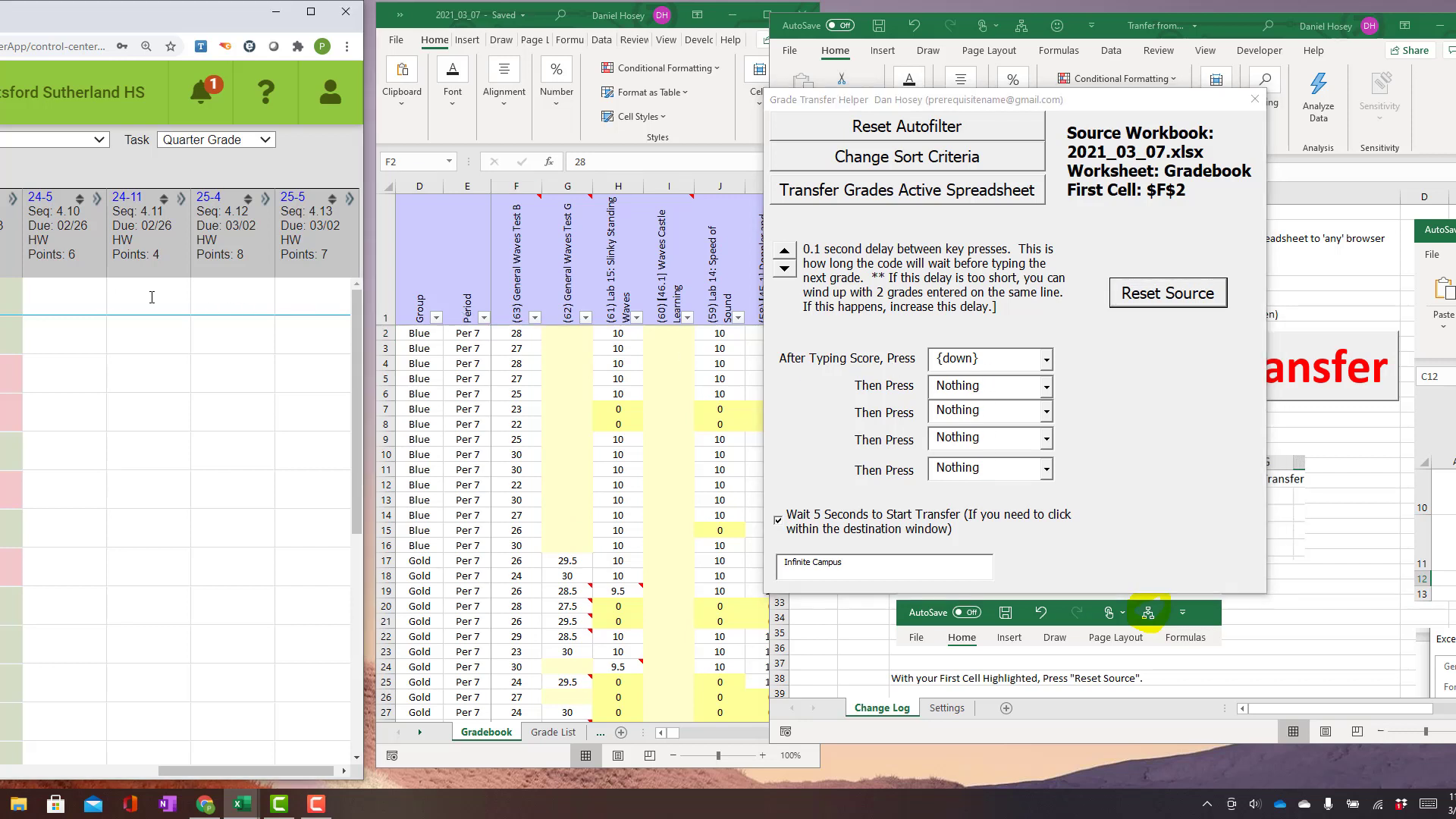
left_click(148, 326)
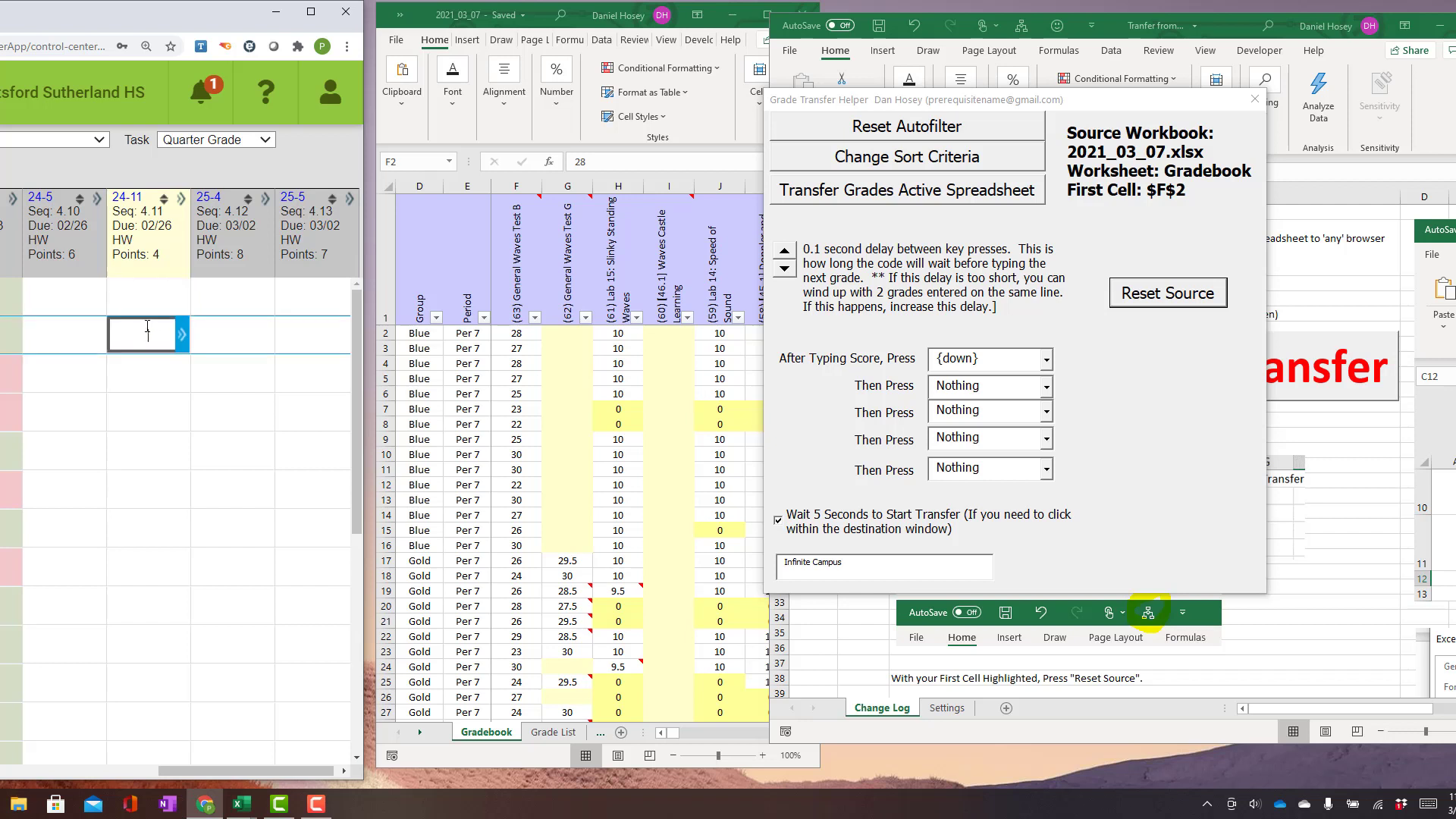
left_click(149, 366)
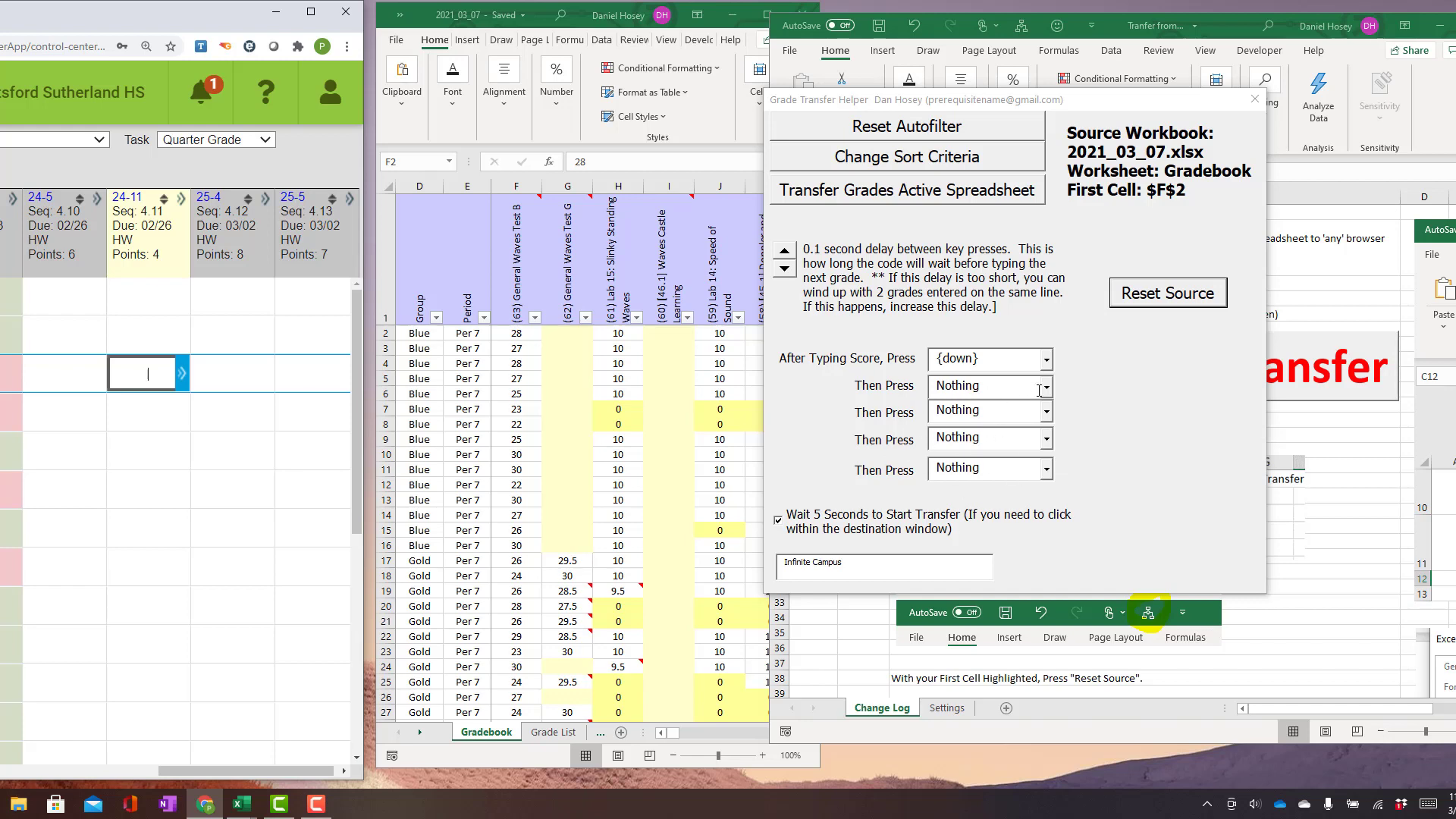
left_click(1047, 359)
left_click(971, 377)
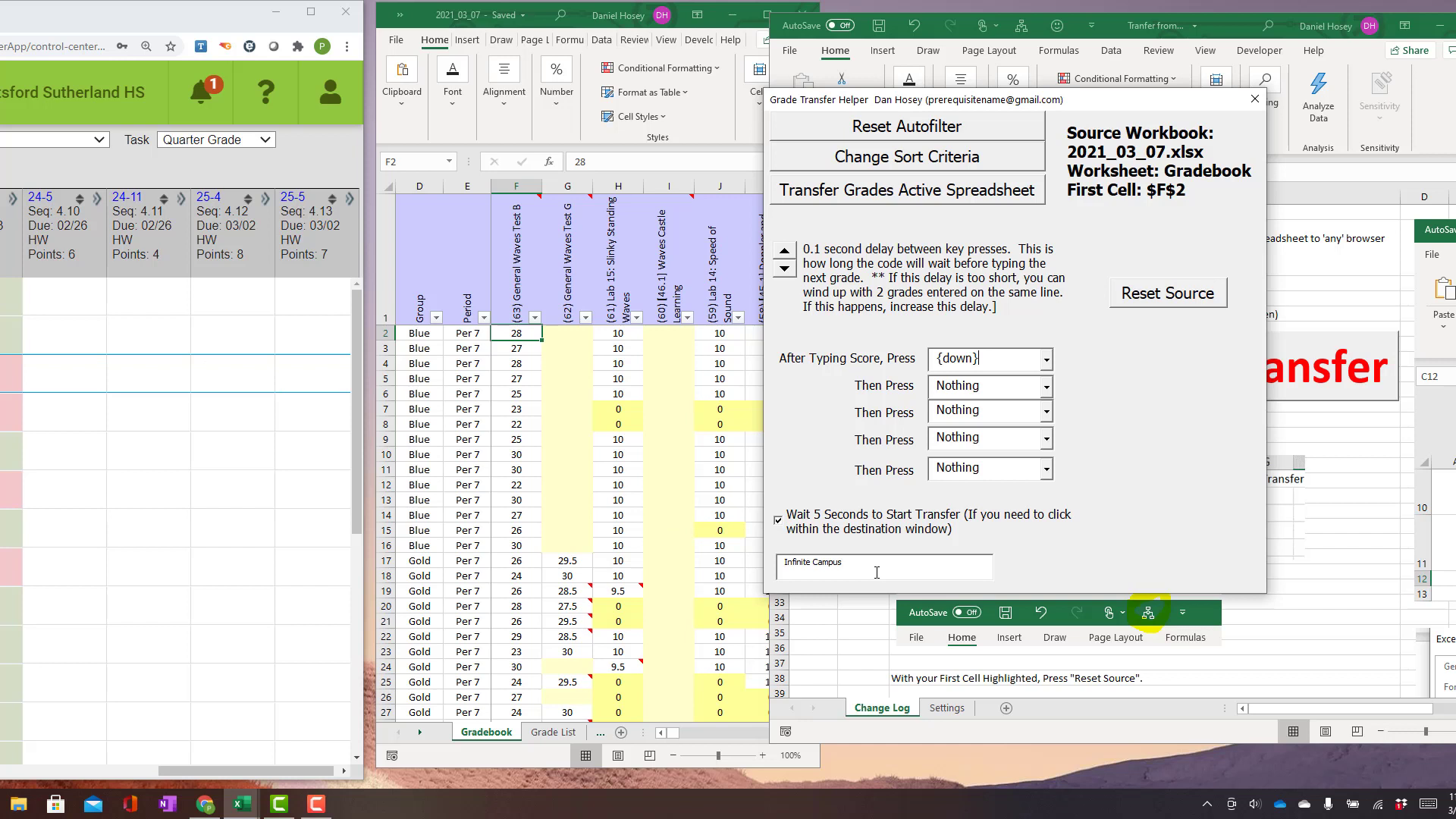
left_click(148, 296)
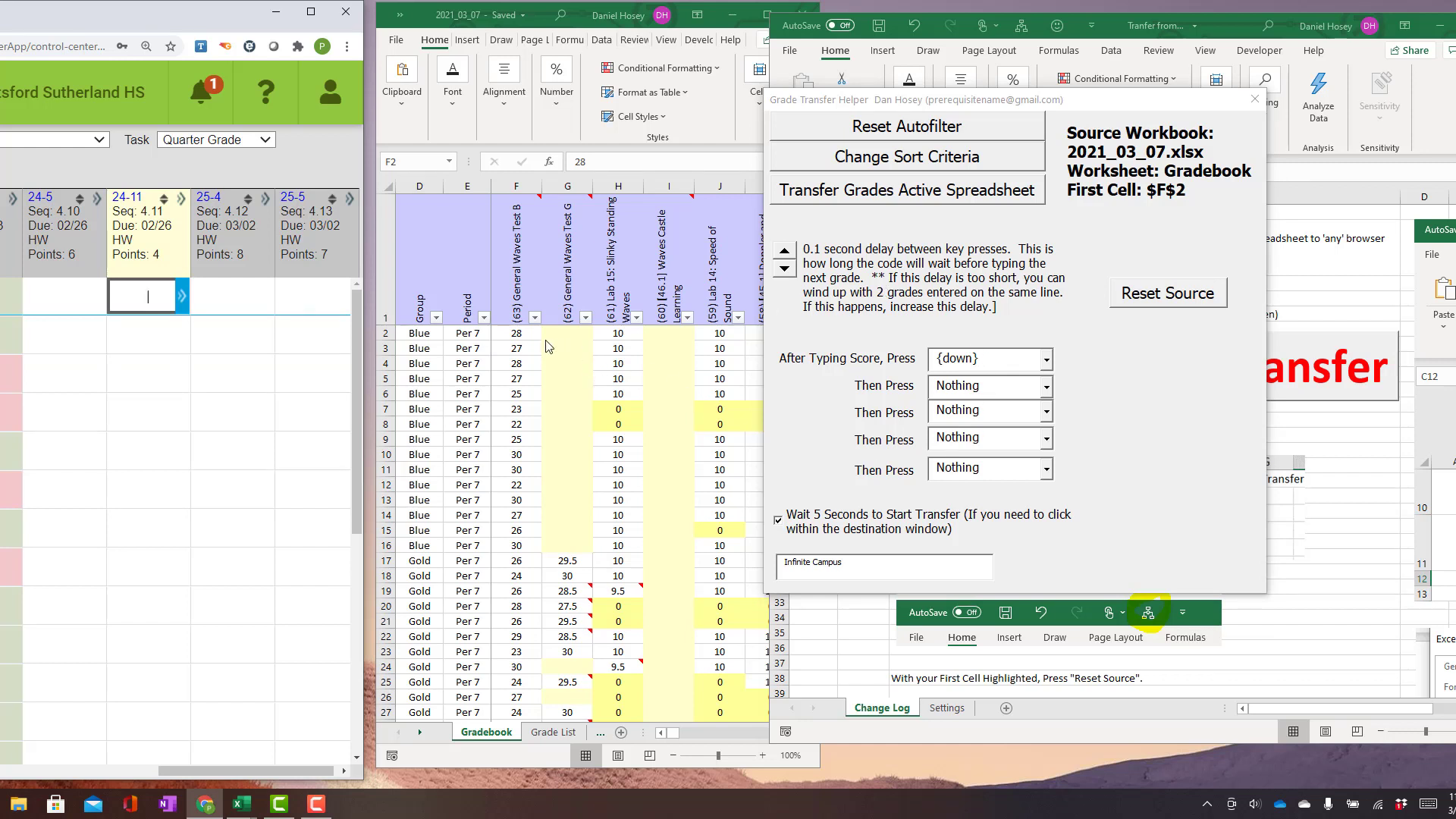
Step: Transfer the F2 grades into Infinite Campus's first 24-11 cell, confirming Yes at 'Are you Sure?'
left_click(523, 333)
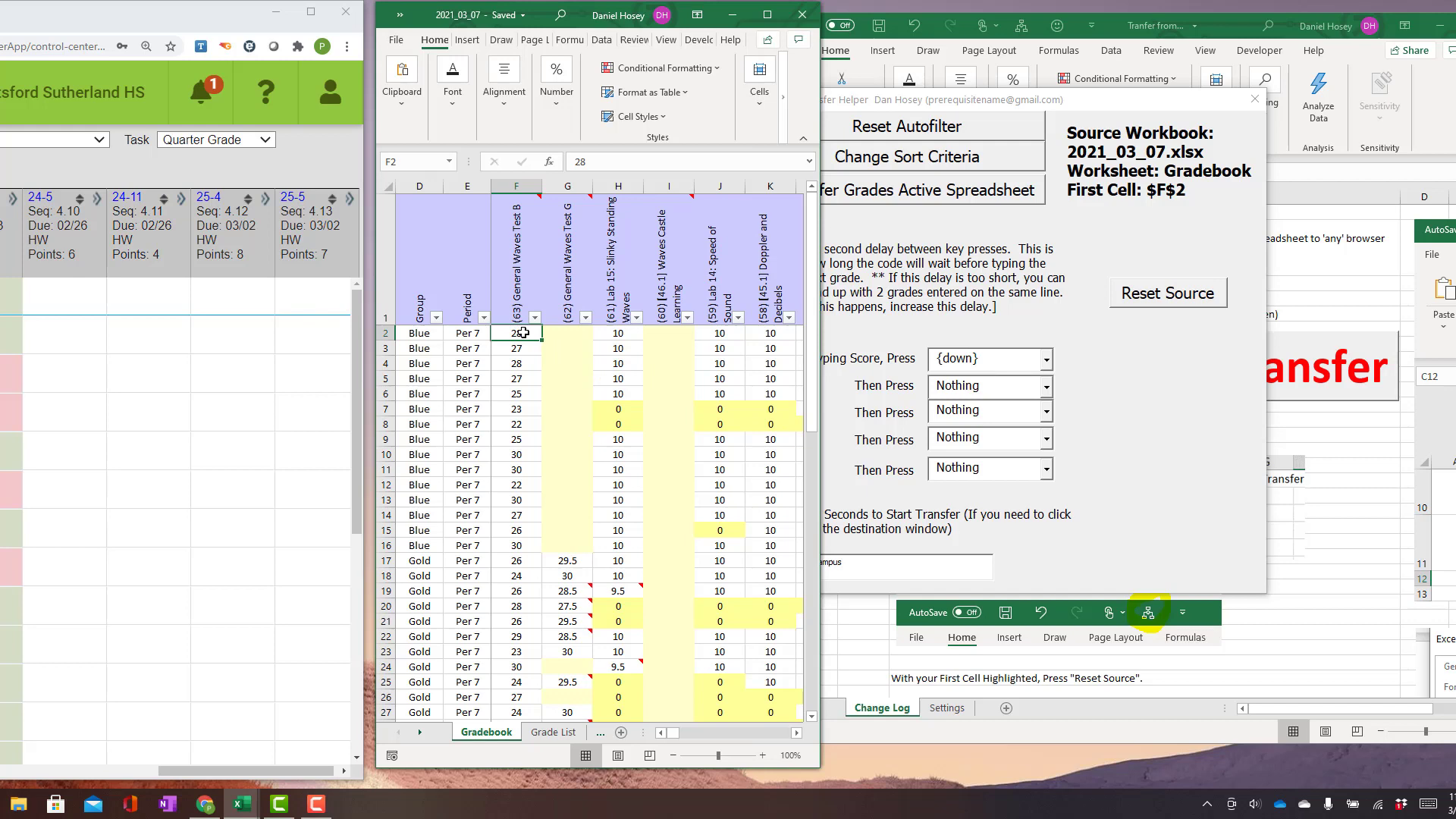
left_click(1223, 304)
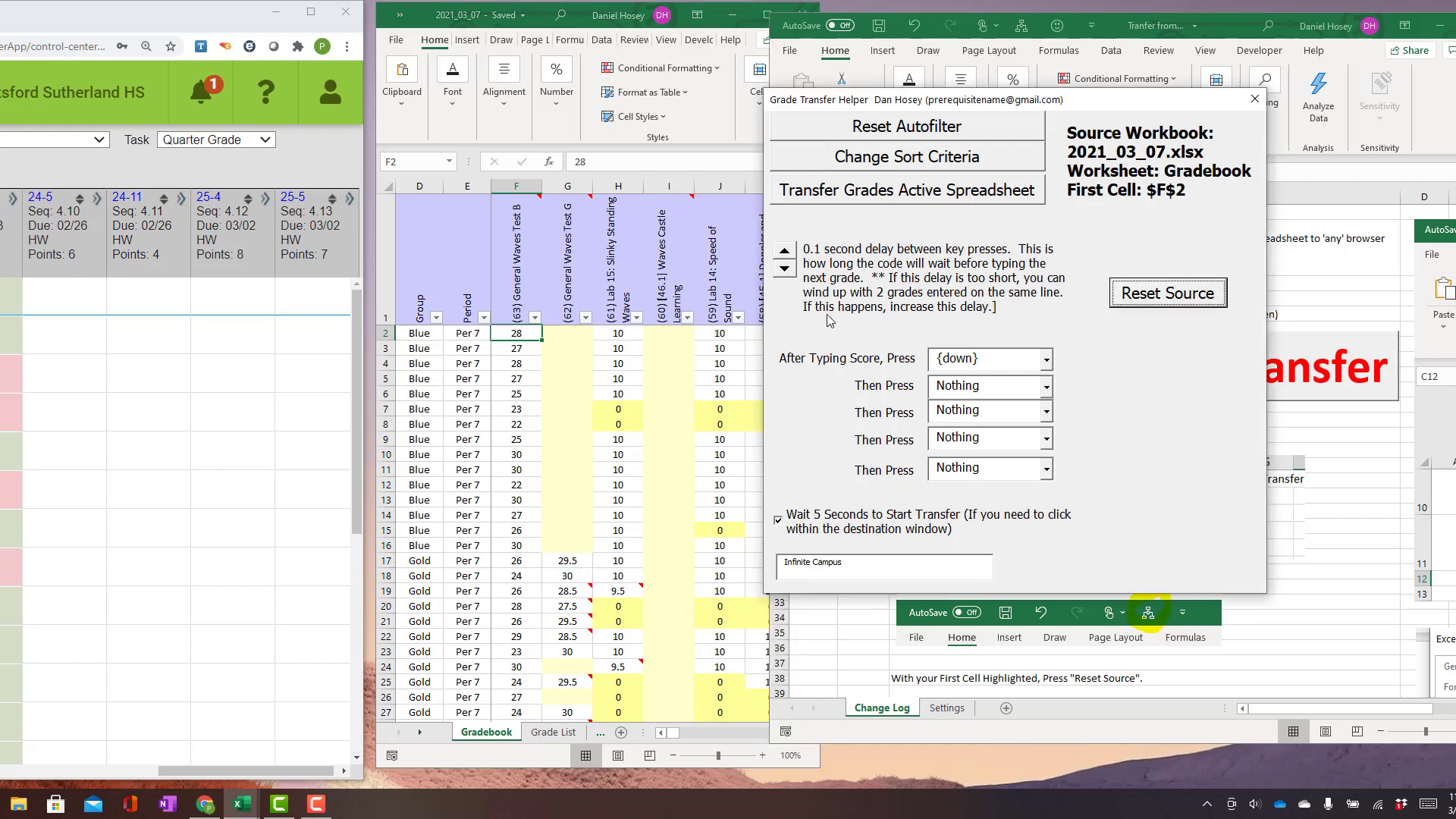
left_click(166, 300)
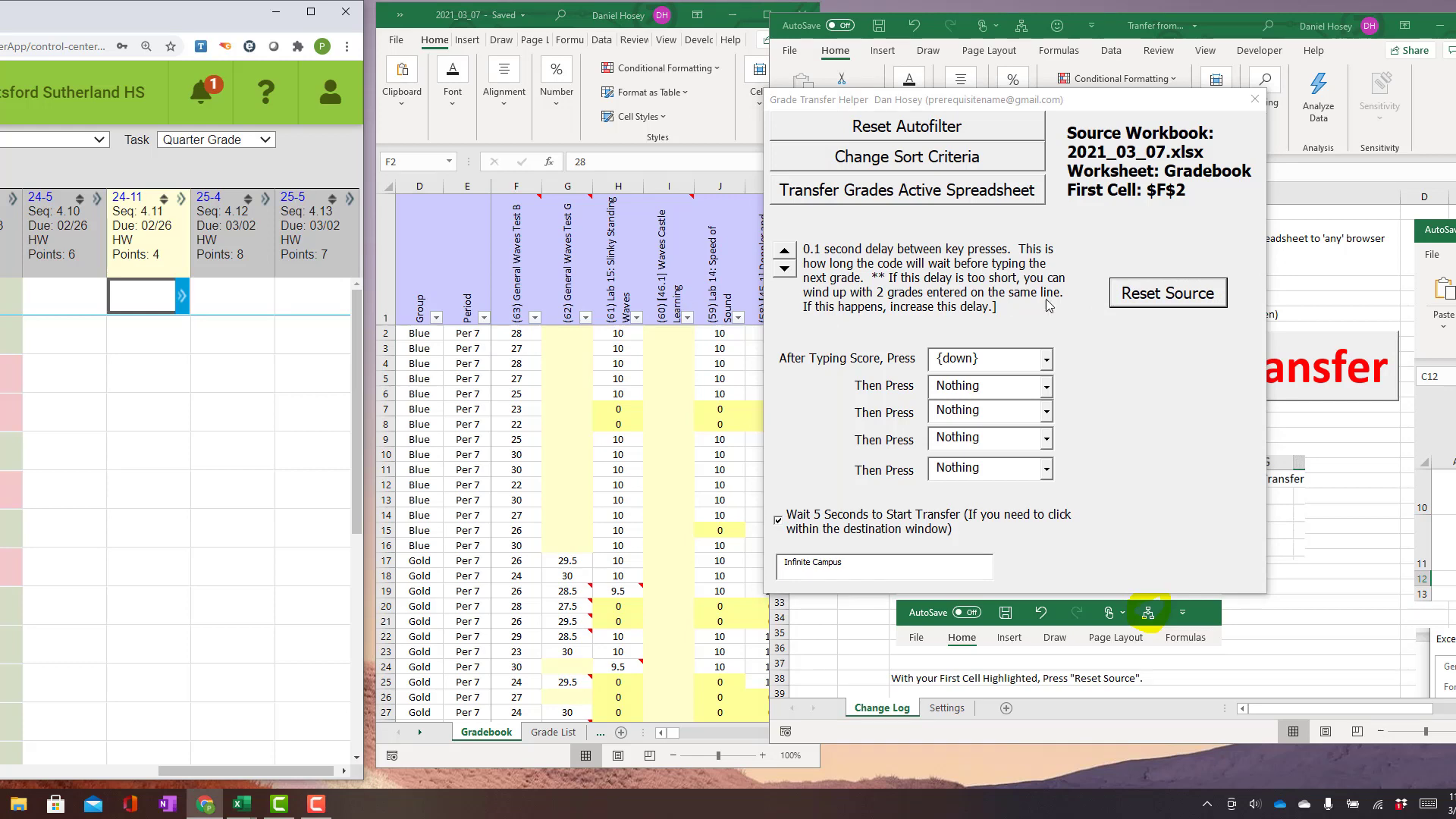
left_click(919, 195)
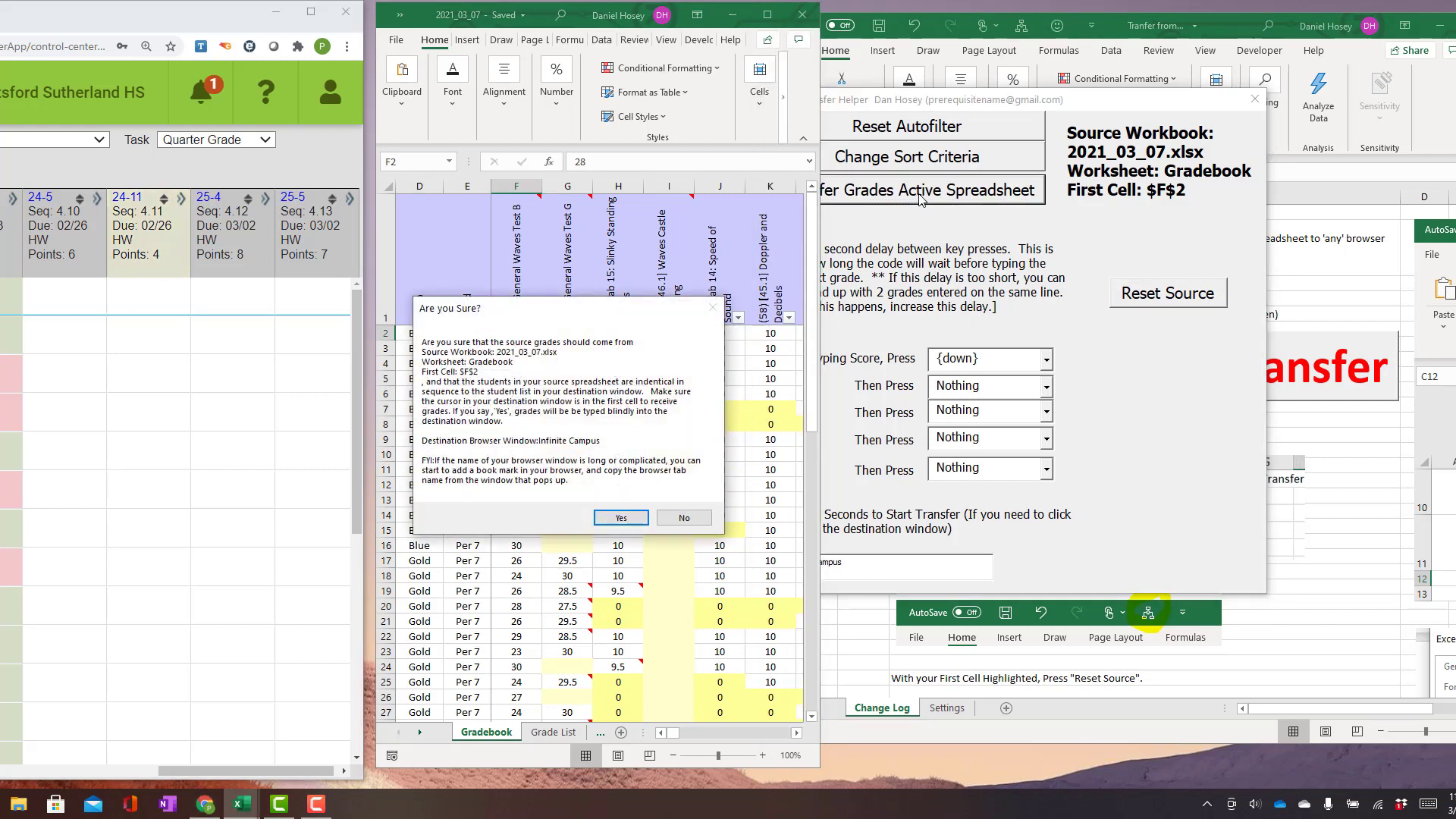
left_click(621, 518)
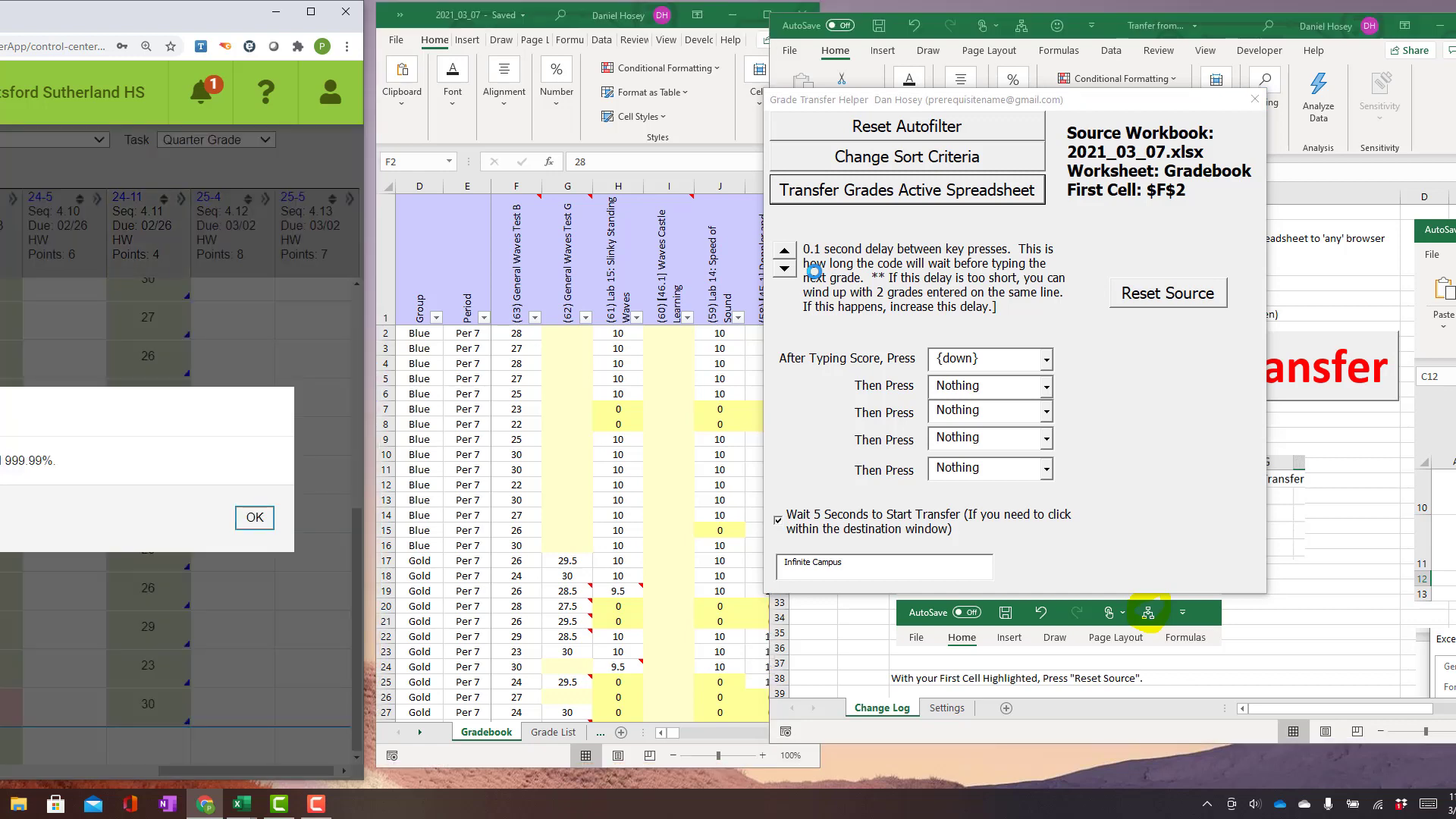
Step: Dismiss the 999.99% alert and start editing the first grade cell in column 25-4
left_click(254, 517)
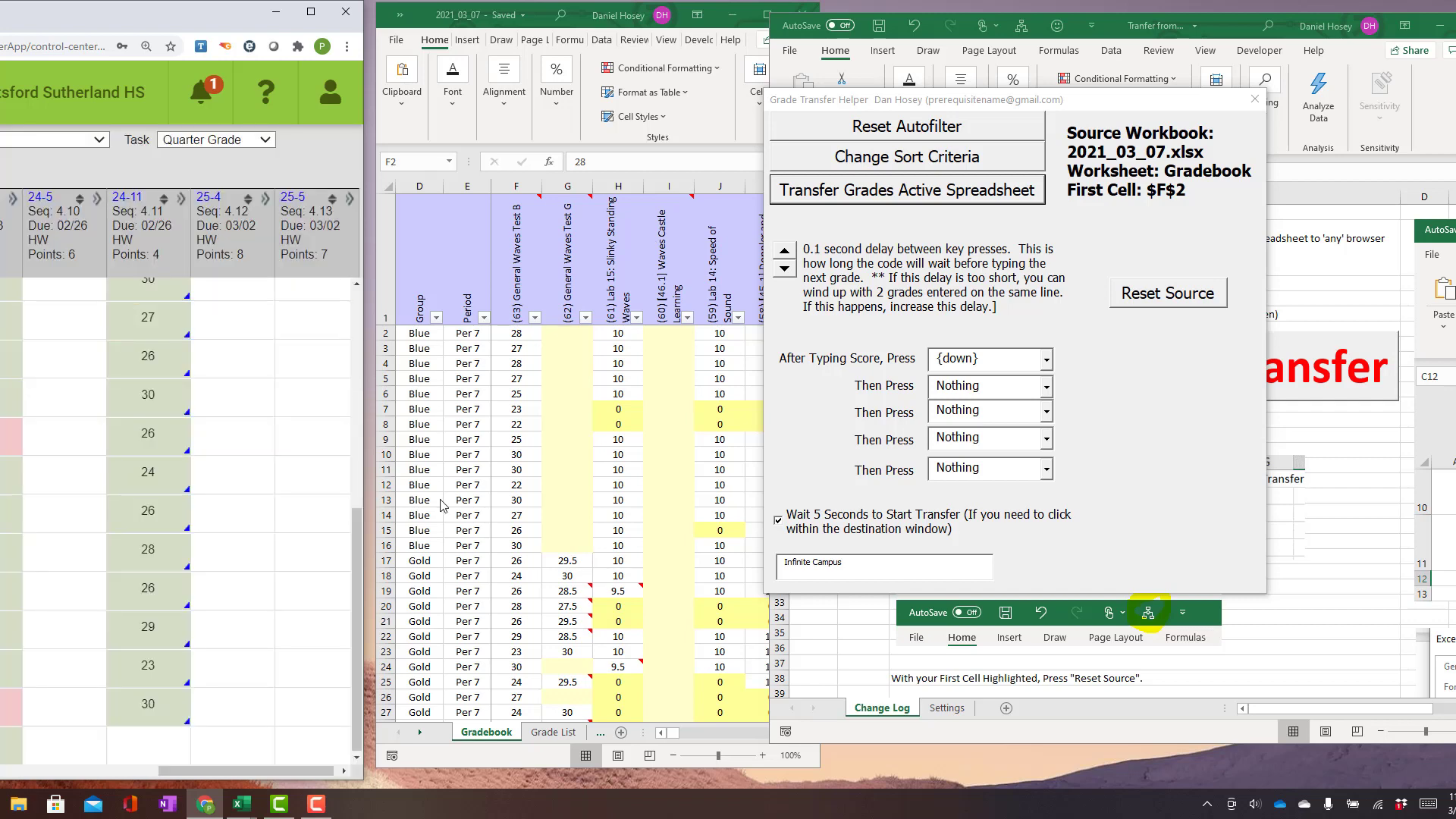
left_click(99, 142)
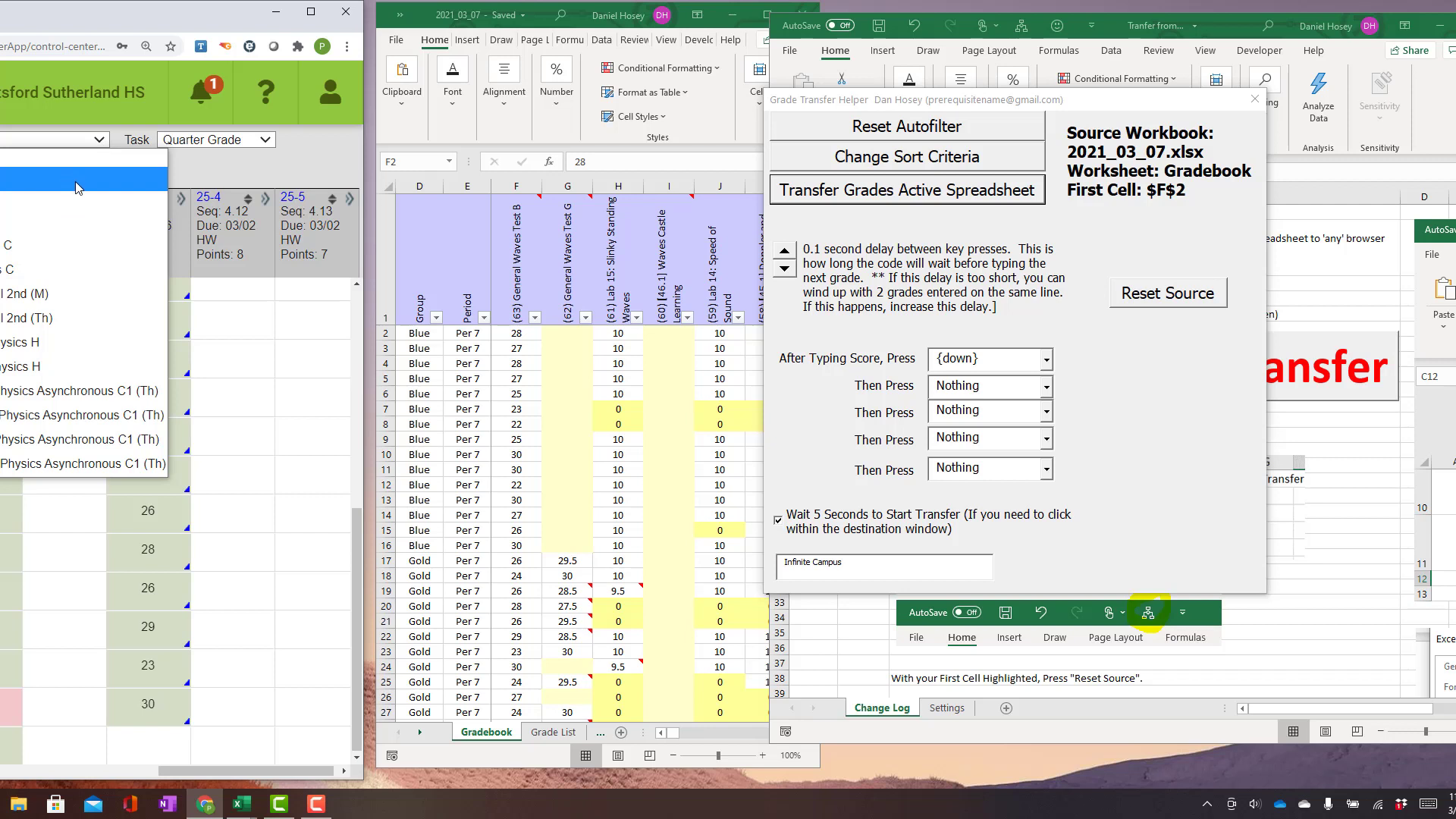
left_click(230, 306)
key("Down")
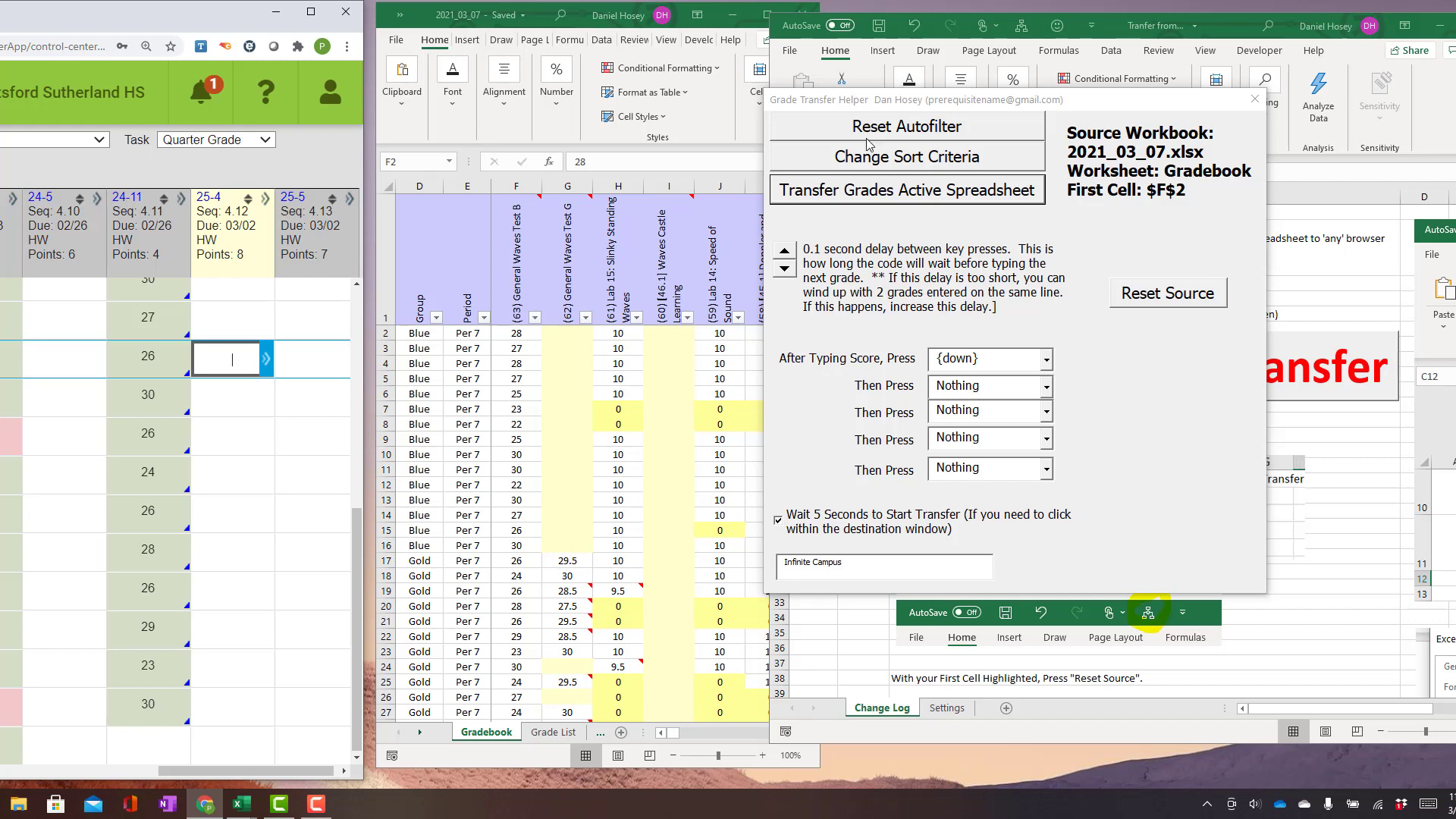
Step: Widen Excel, stop the macro's run-time error in the debugger, relaunch the helper and select Q5
left_click(1254, 99)
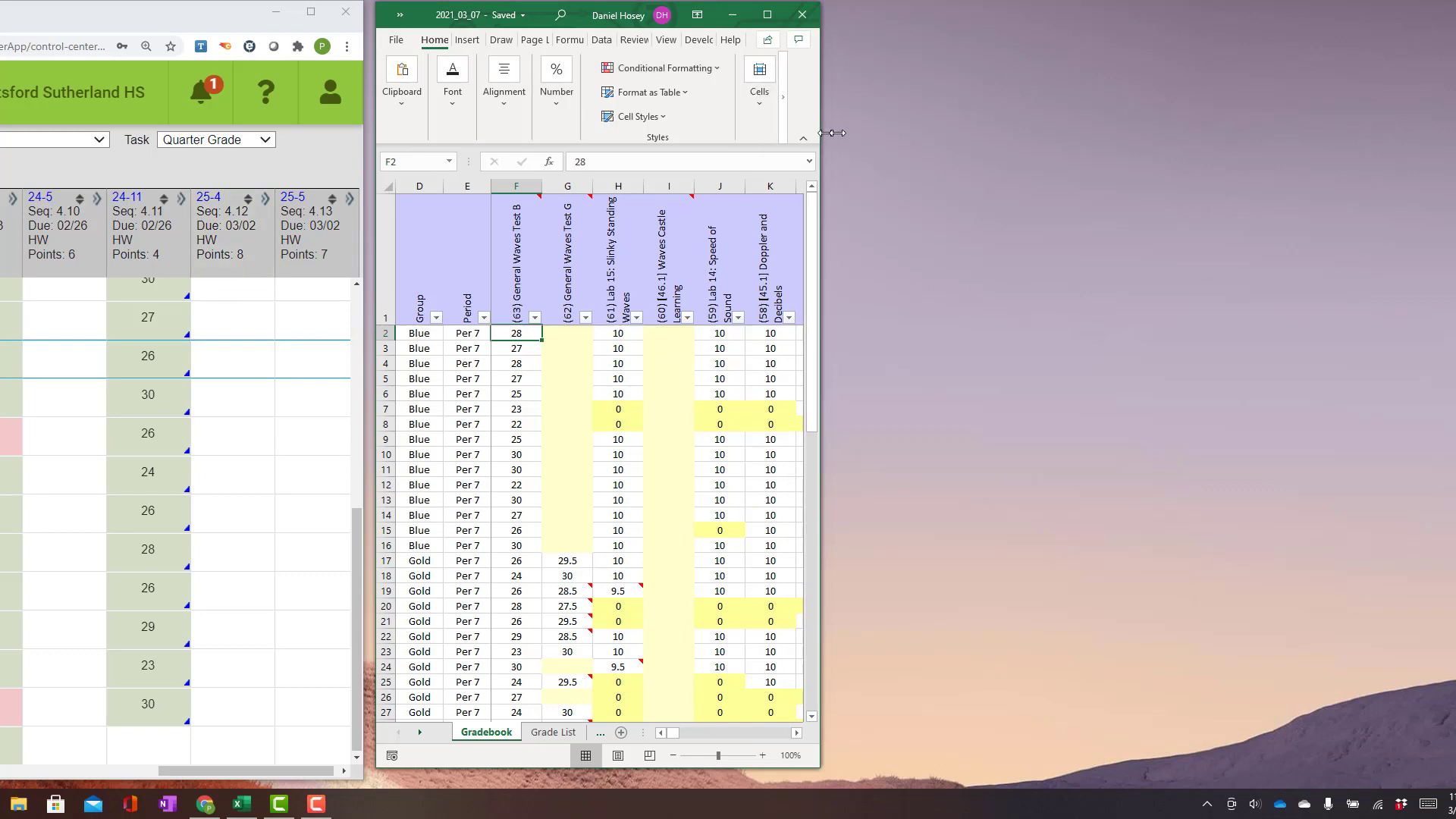
left_click_drag(832, 133, 1231, 133)
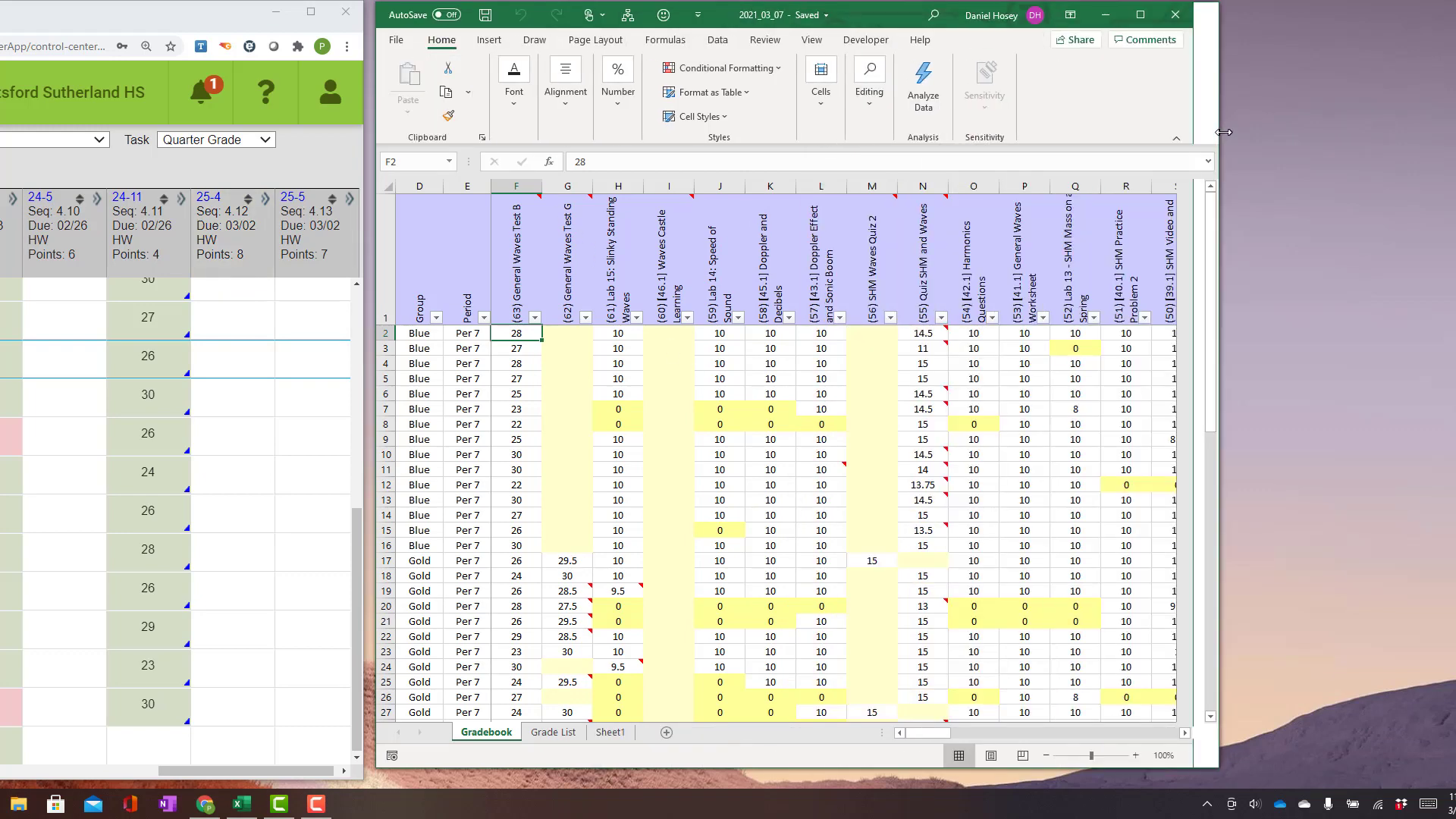
left_click(627, 17)
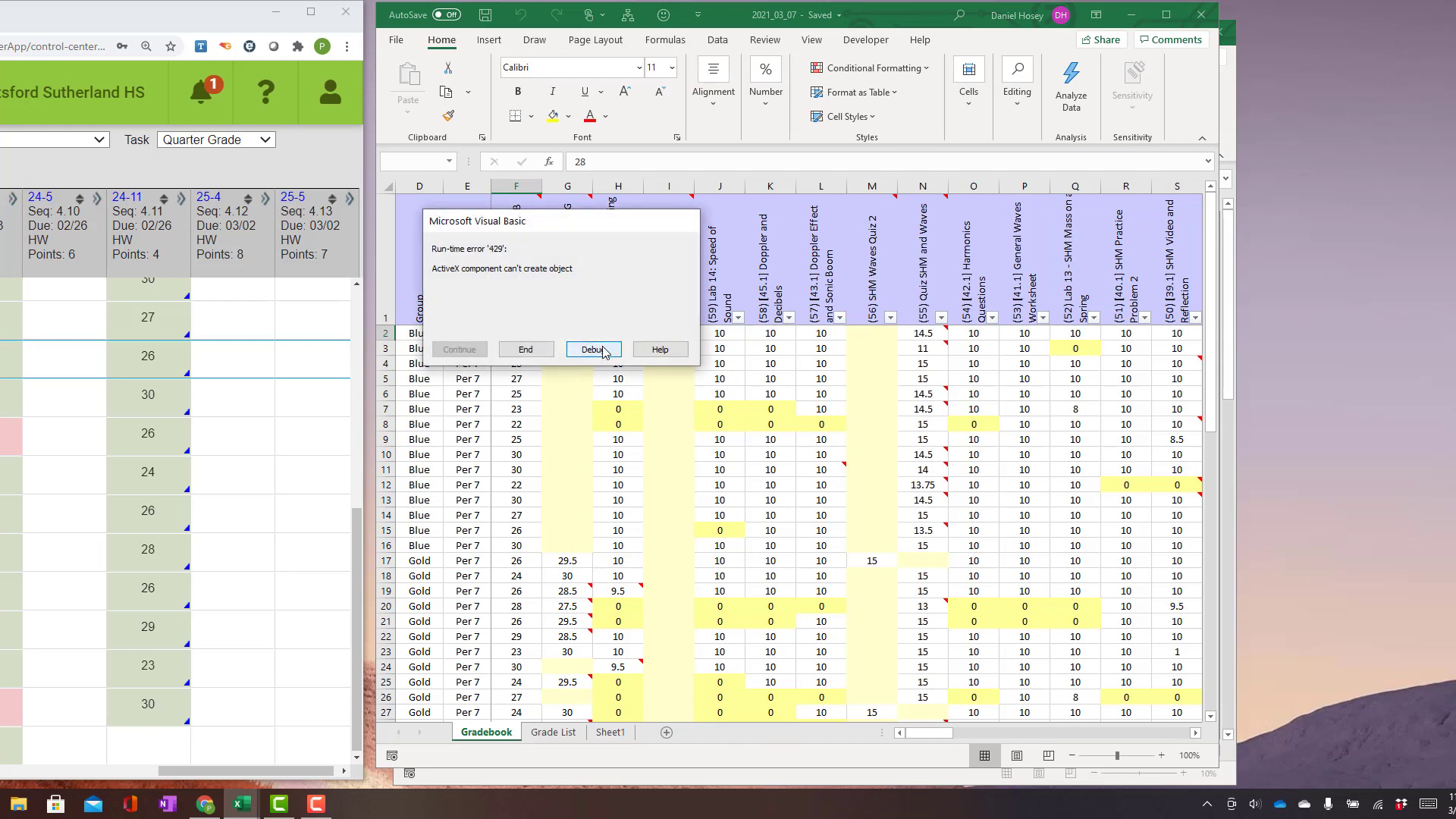
left_click(594, 350)
left_click(1340, 81)
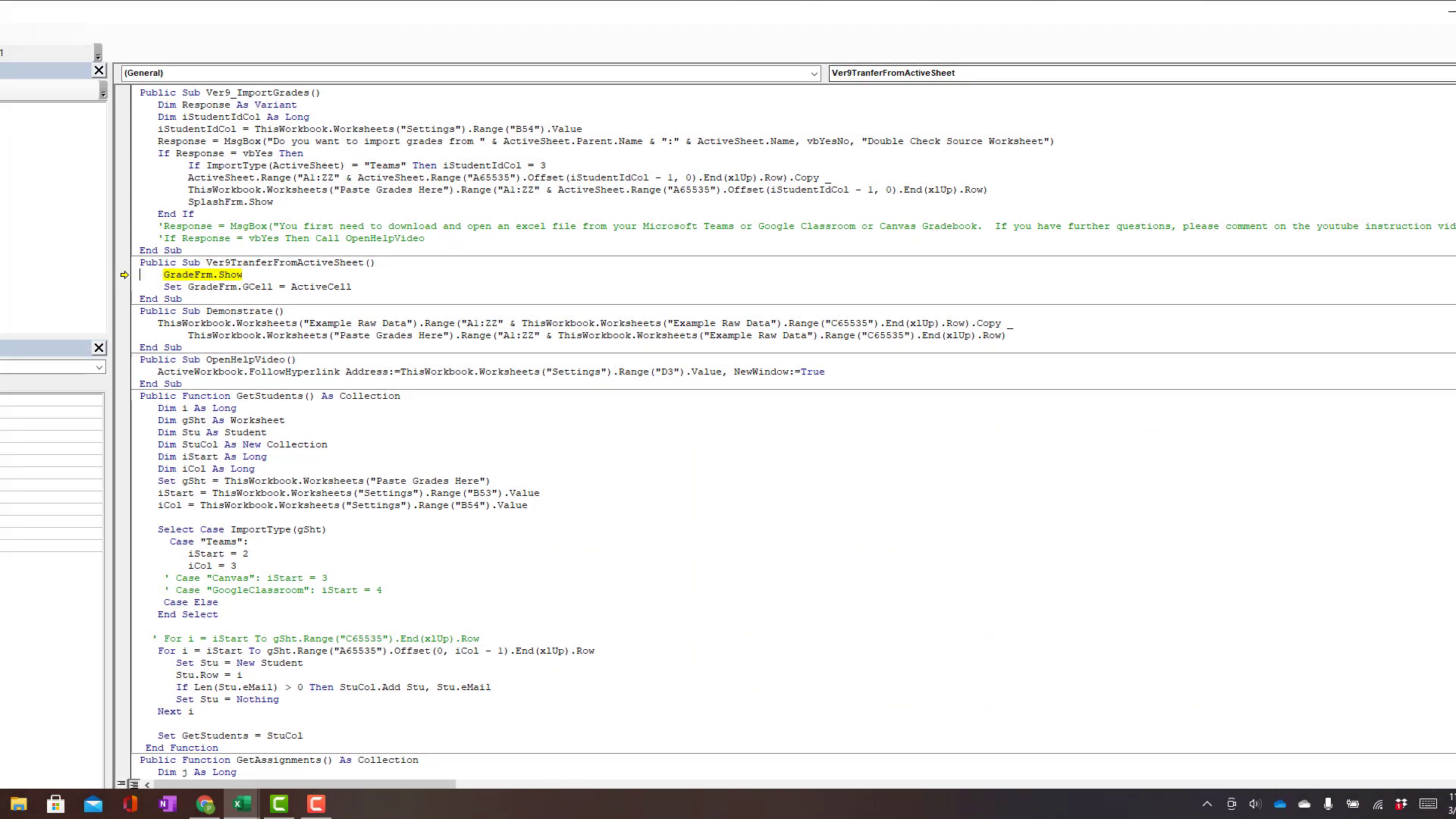
left_click(513, 456)
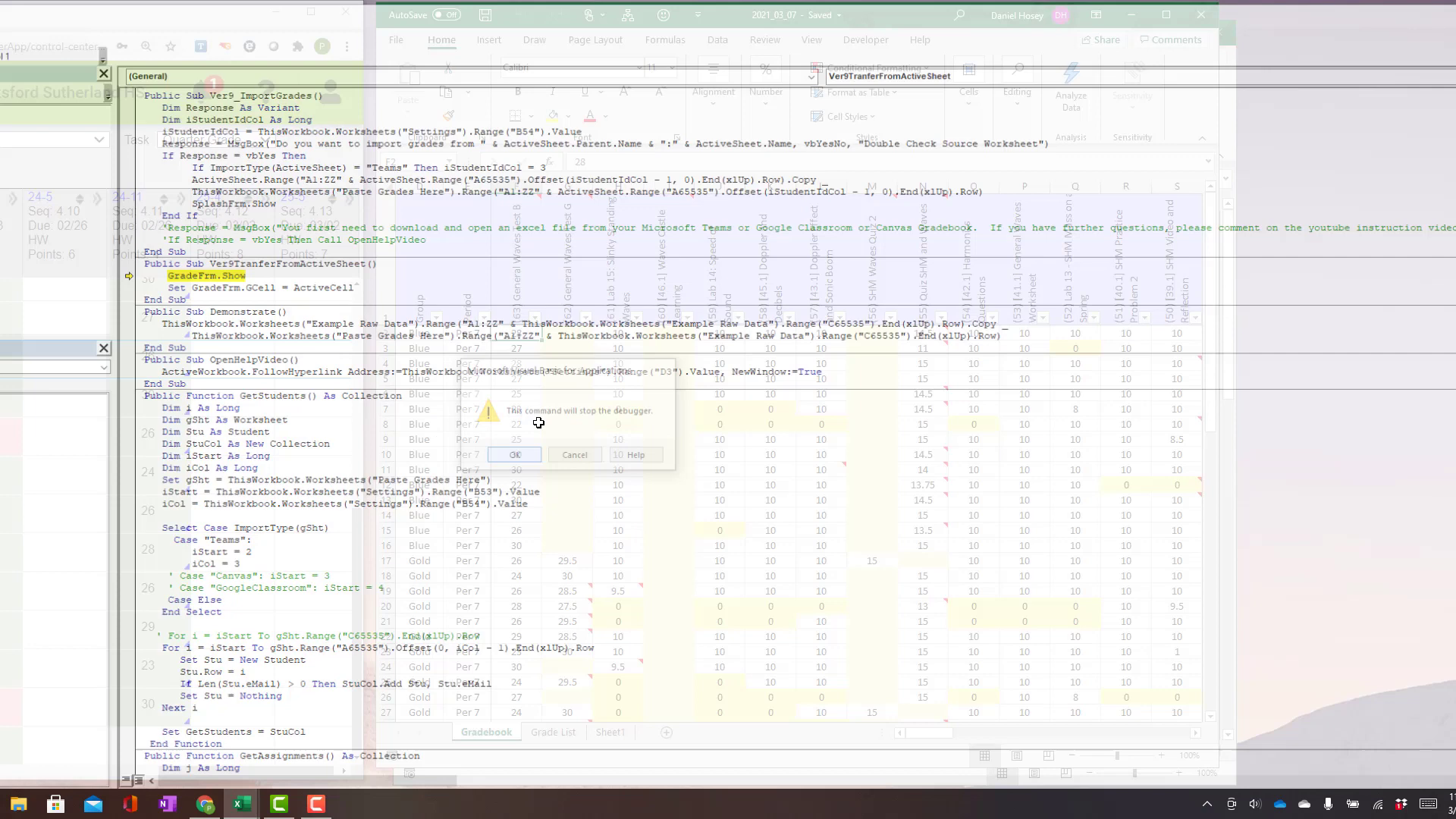
left_click(624, 19)
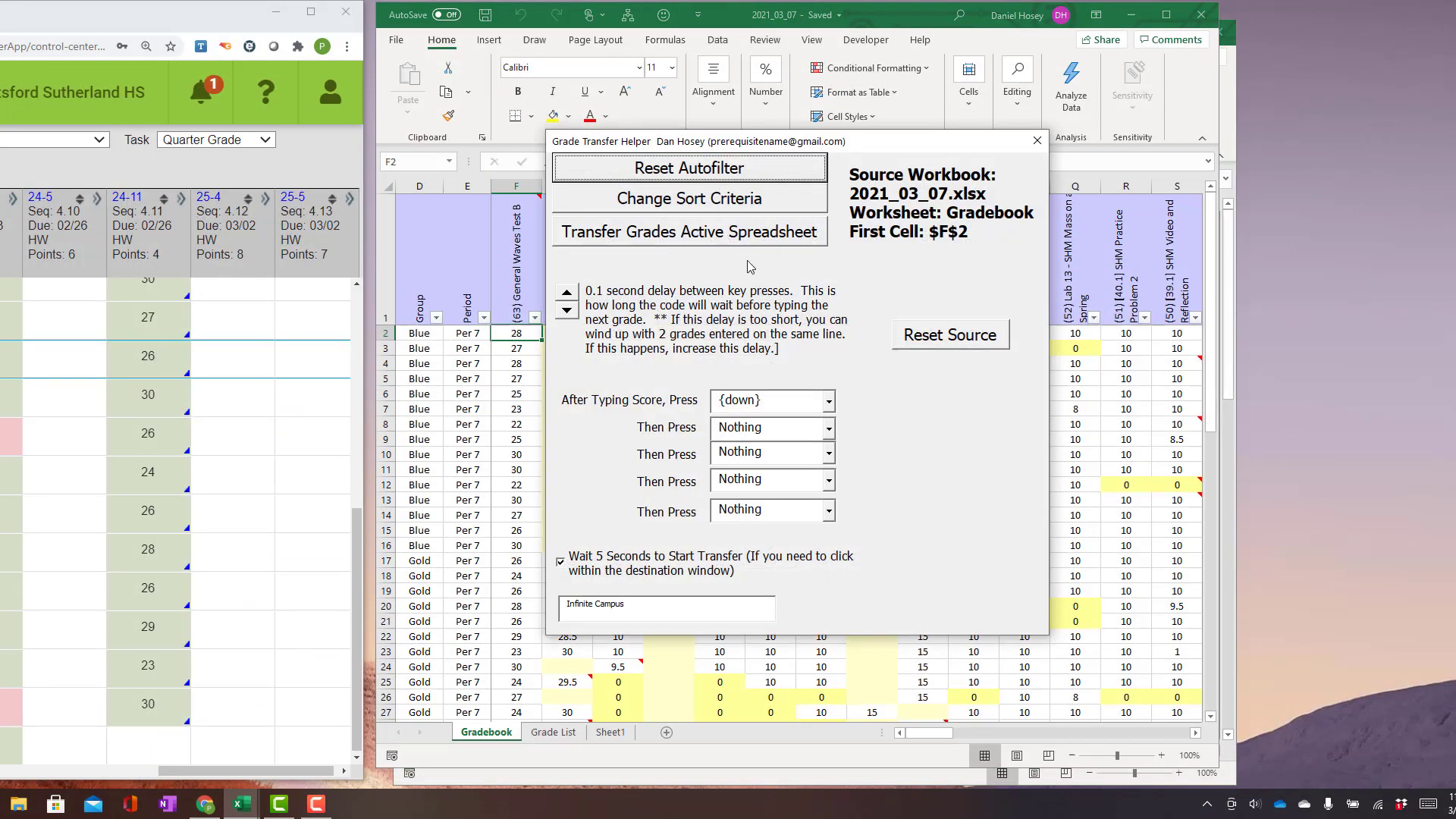
left_click(1072, 381)
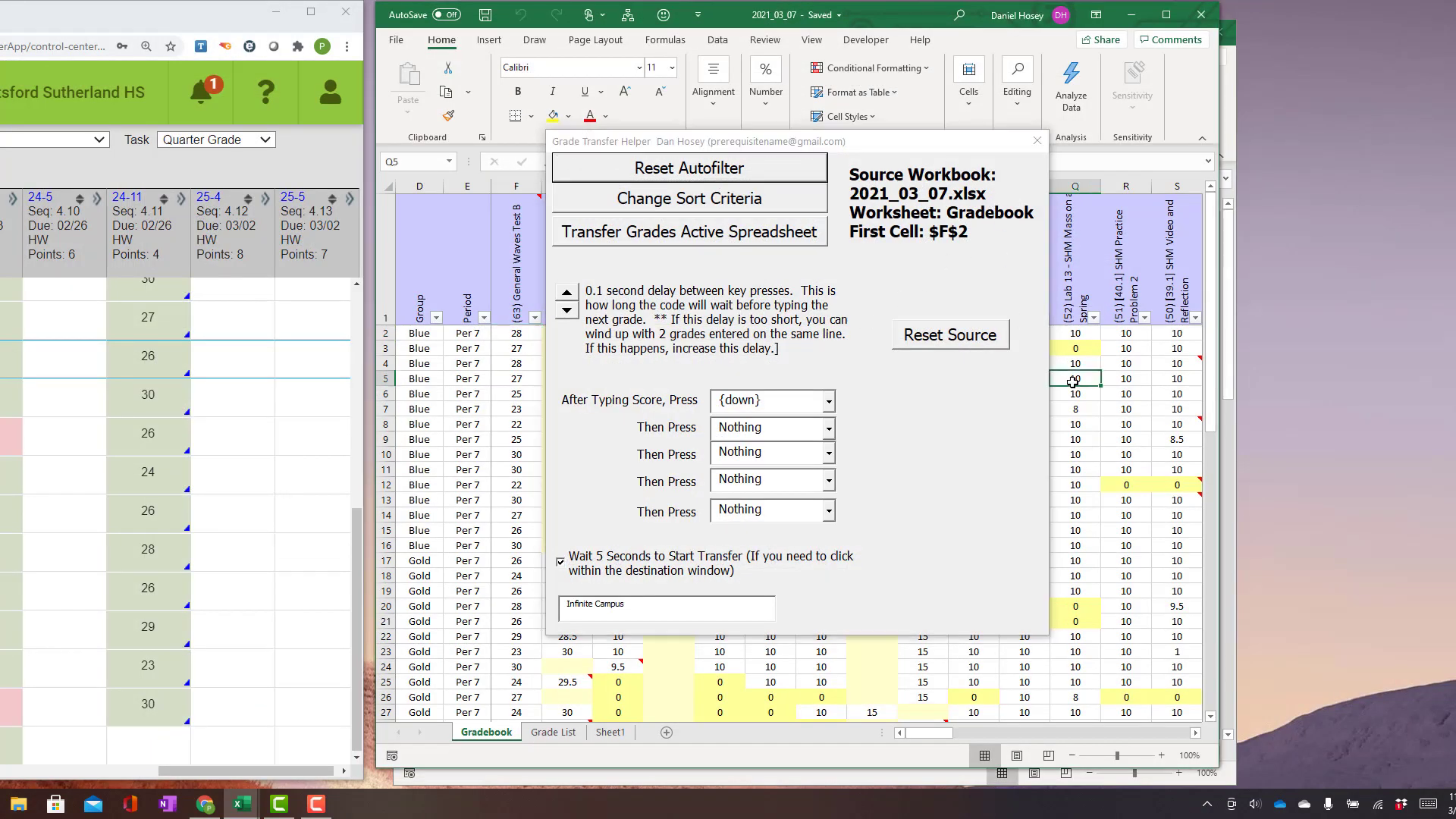
Step: Review the transfer macro's VBA code, then return to Excel and close the Grade Transfer Helper
key("alt+F11")
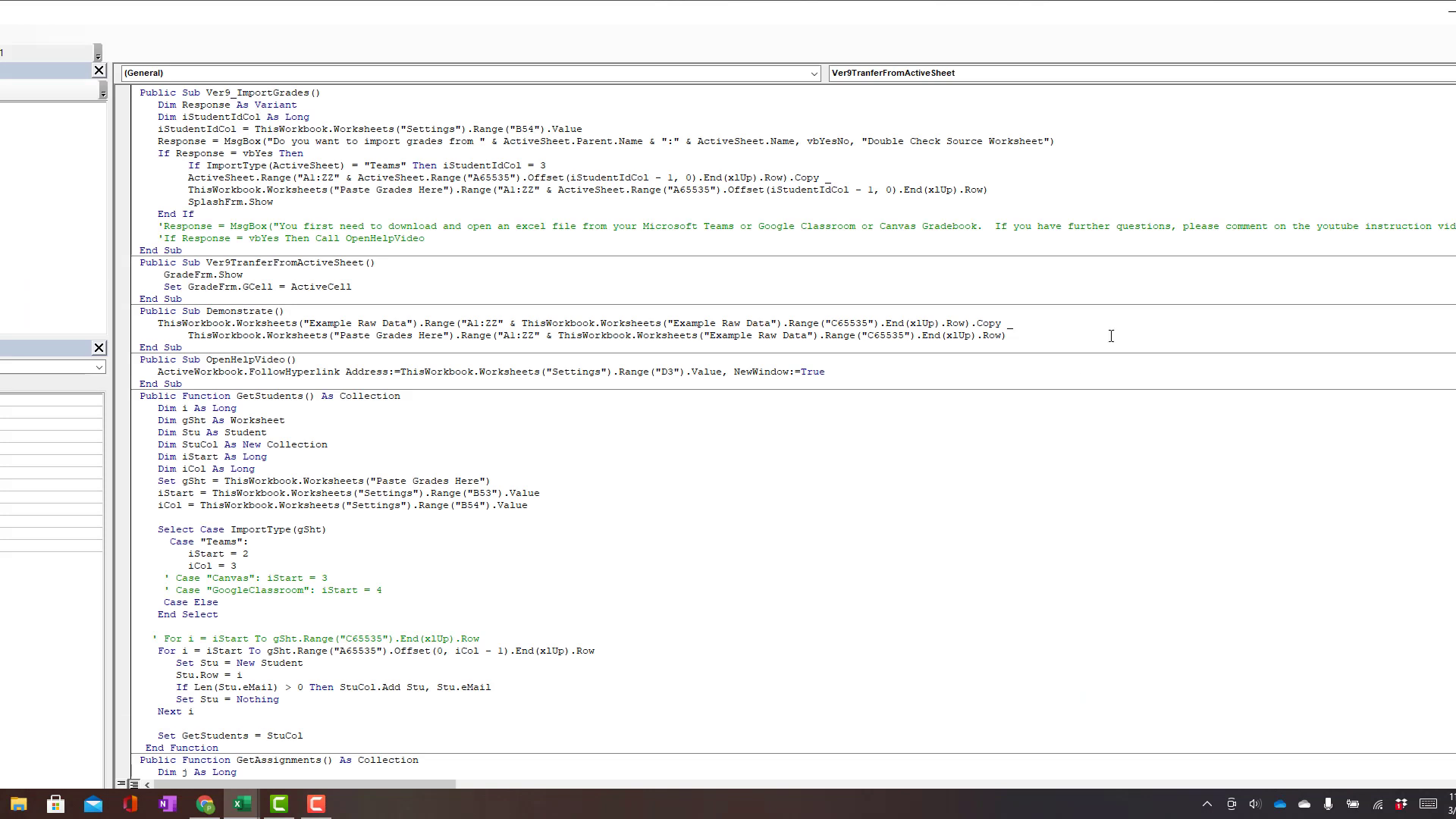
scroll(193, 440, "down", 9)
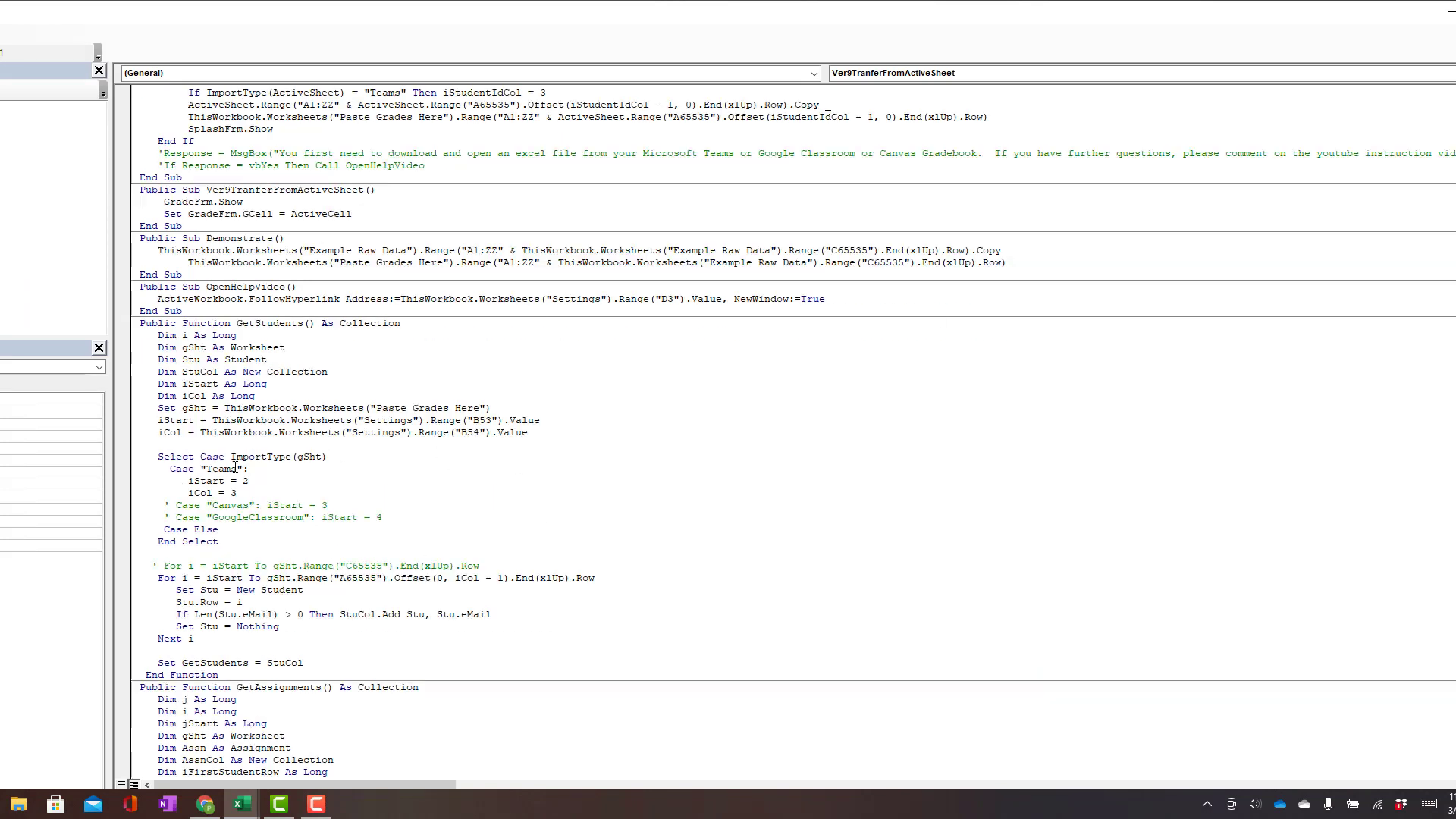
scroll(193, 440, "up", 6)
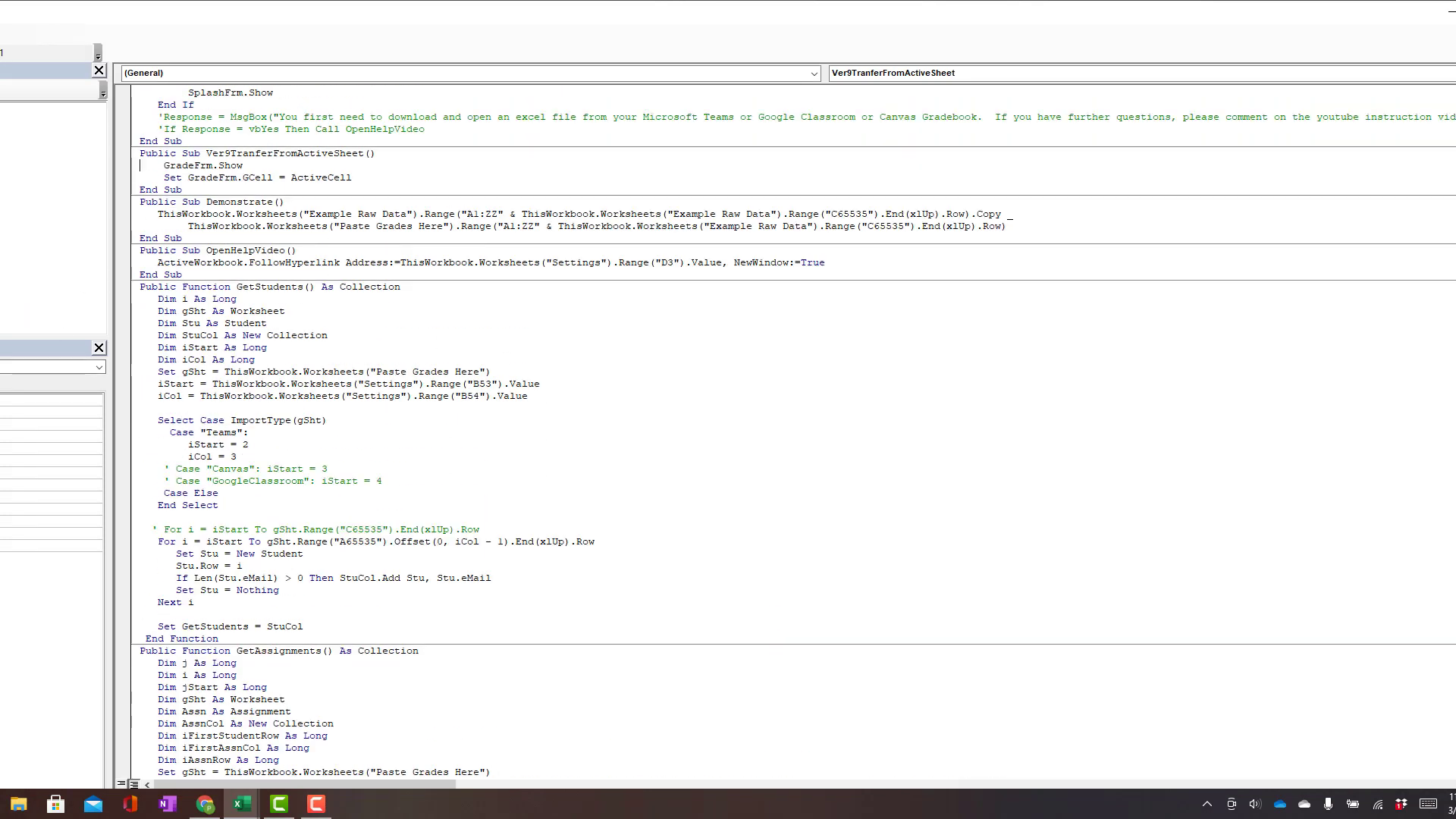
key("alt+F11")
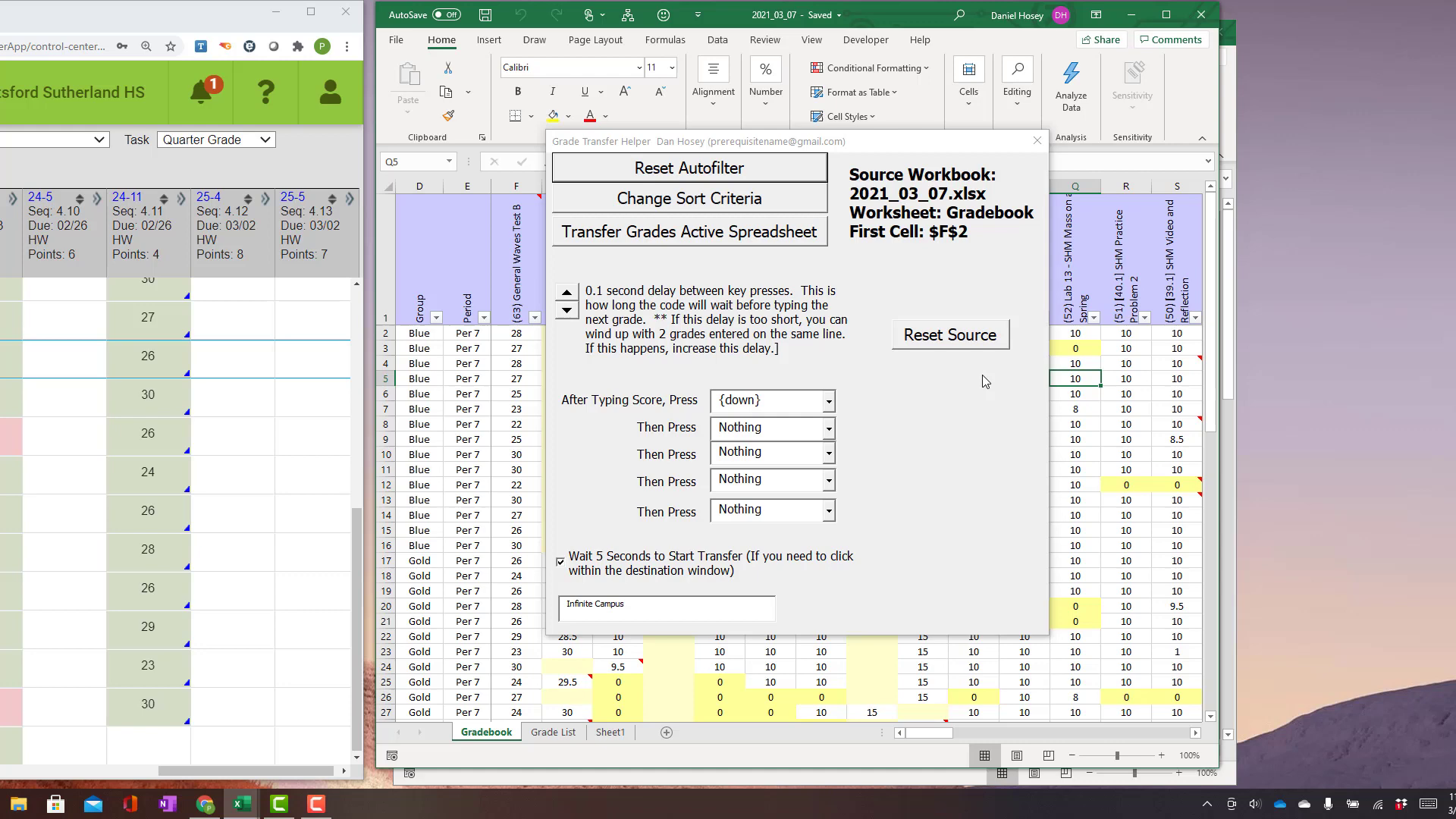
left_click(1037, 141)
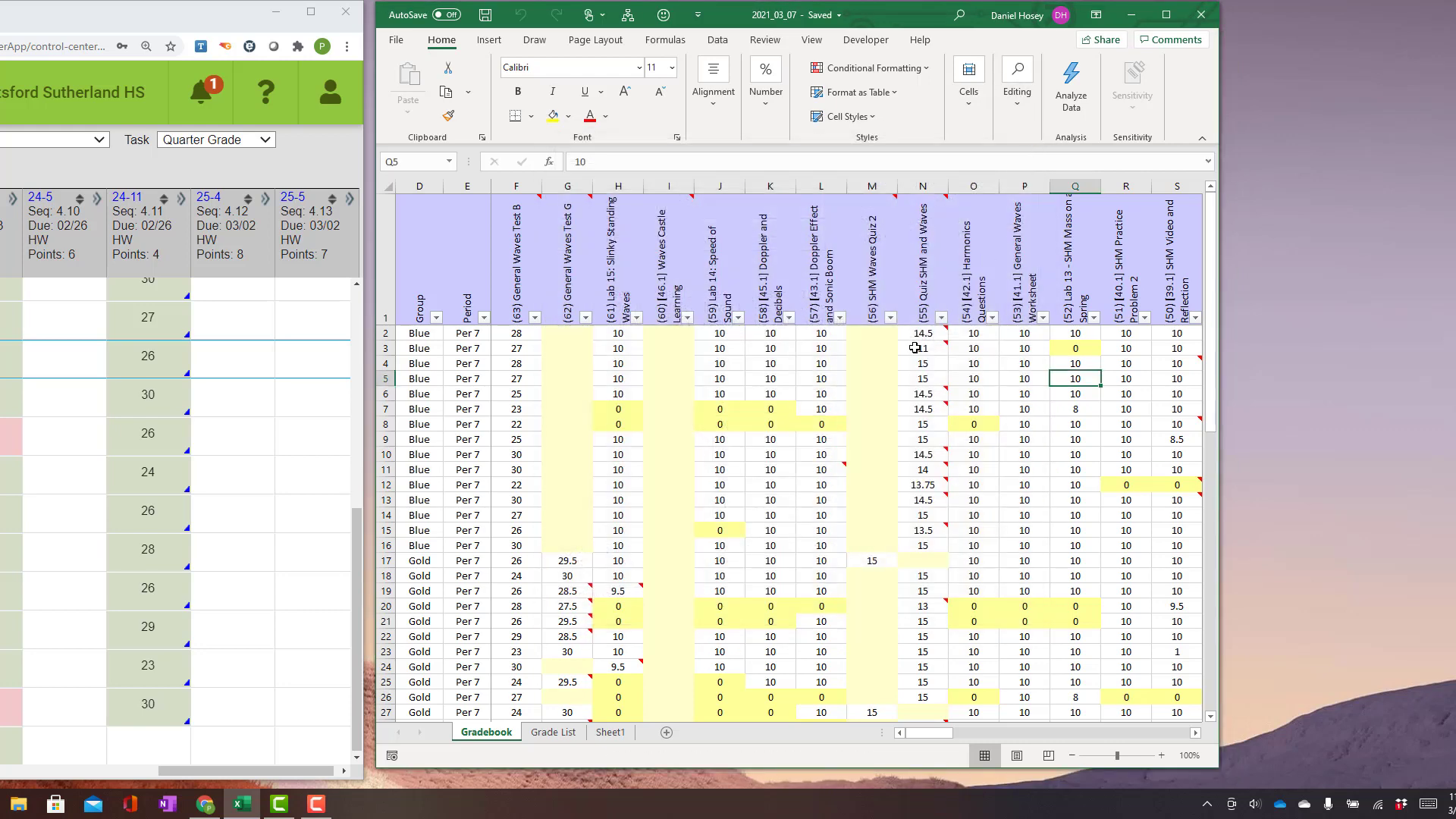
mouse_move(916, 347)
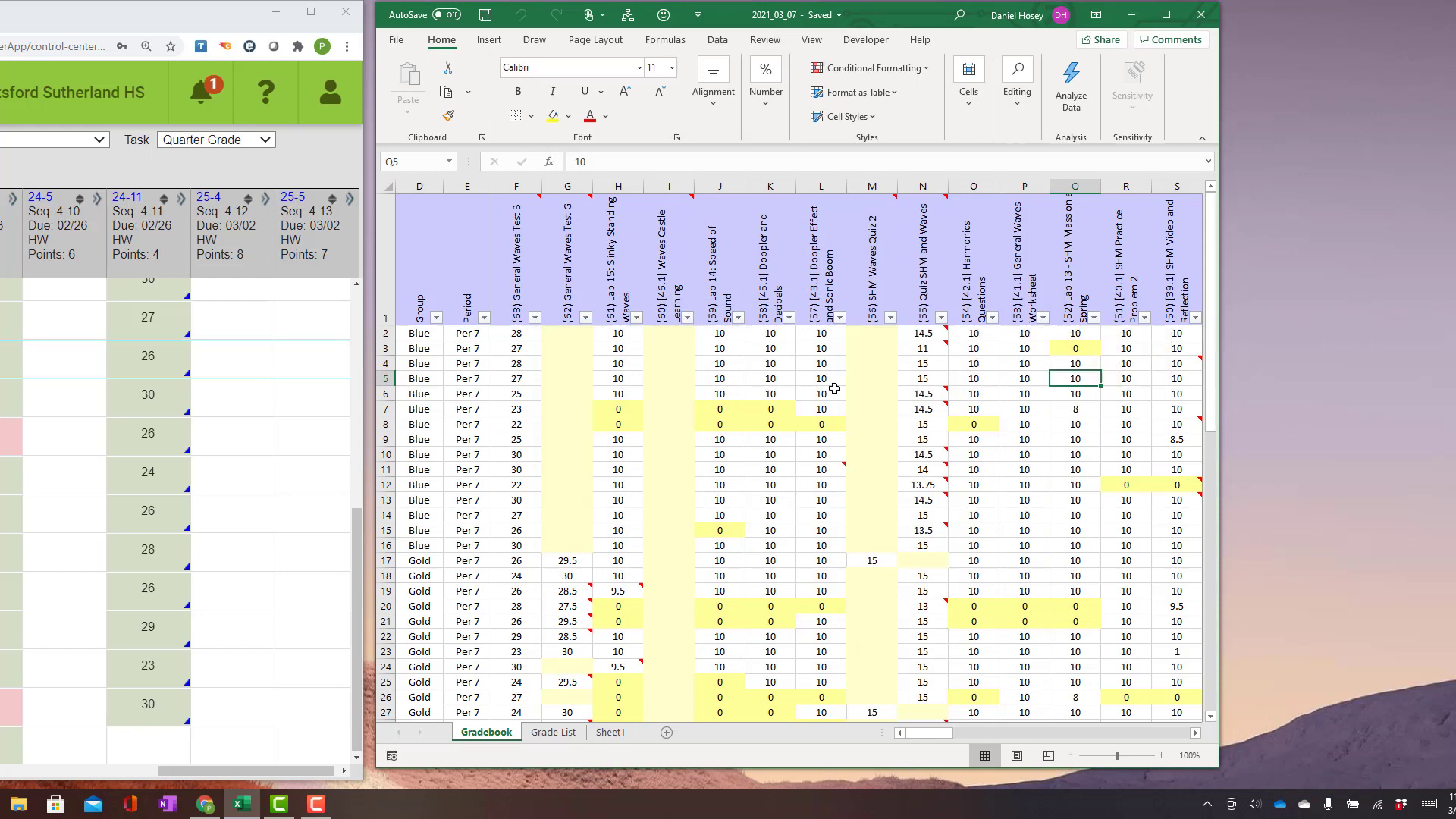